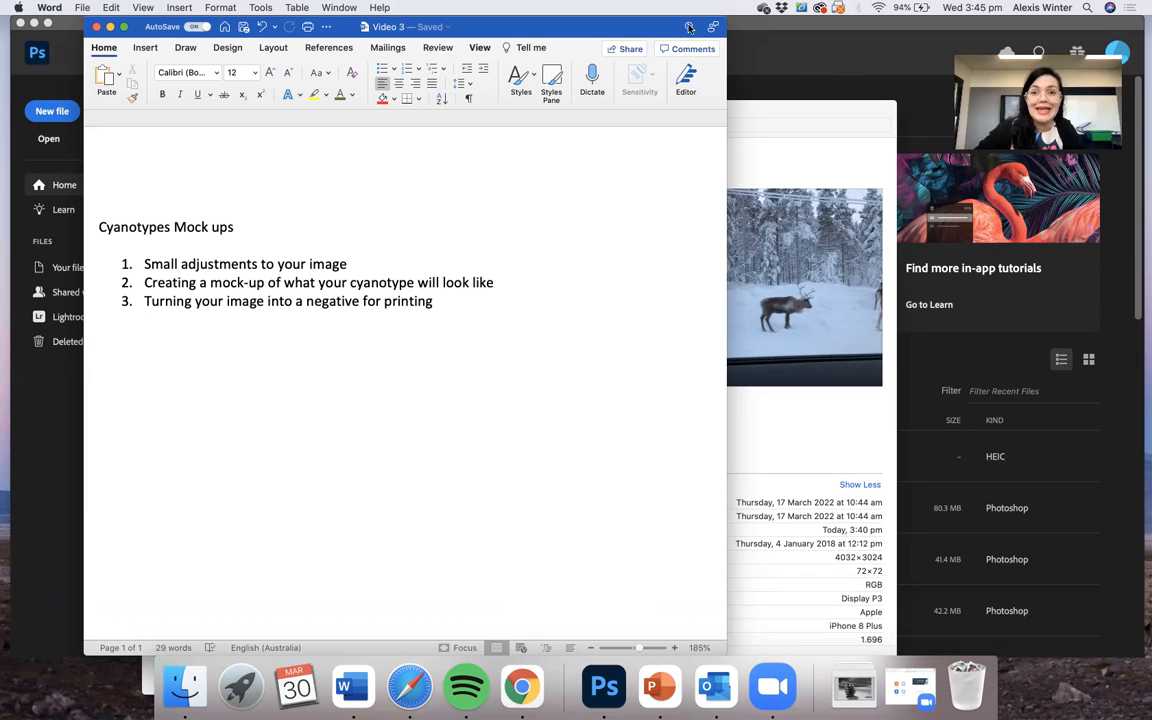
- Switch to the 12 Studio Examples folder in Finder and preview IMG_2395.HEIC at full size
click(785, 102)
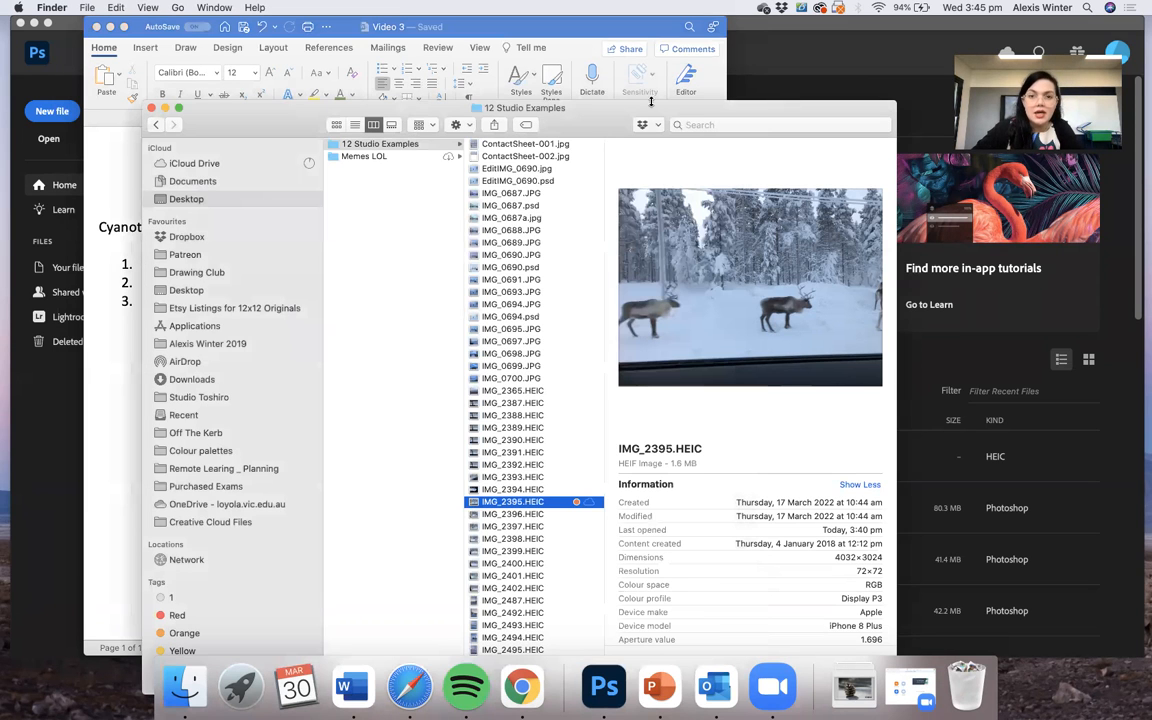
drag(554, 104, 539, 35)
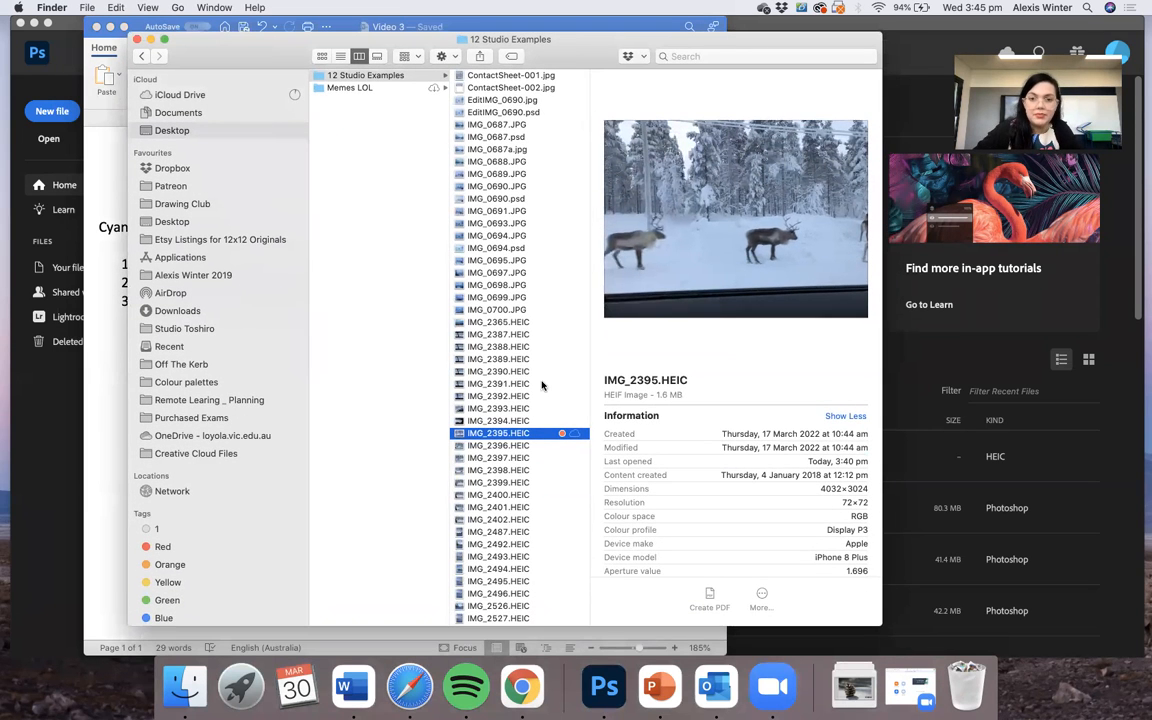
key(space)
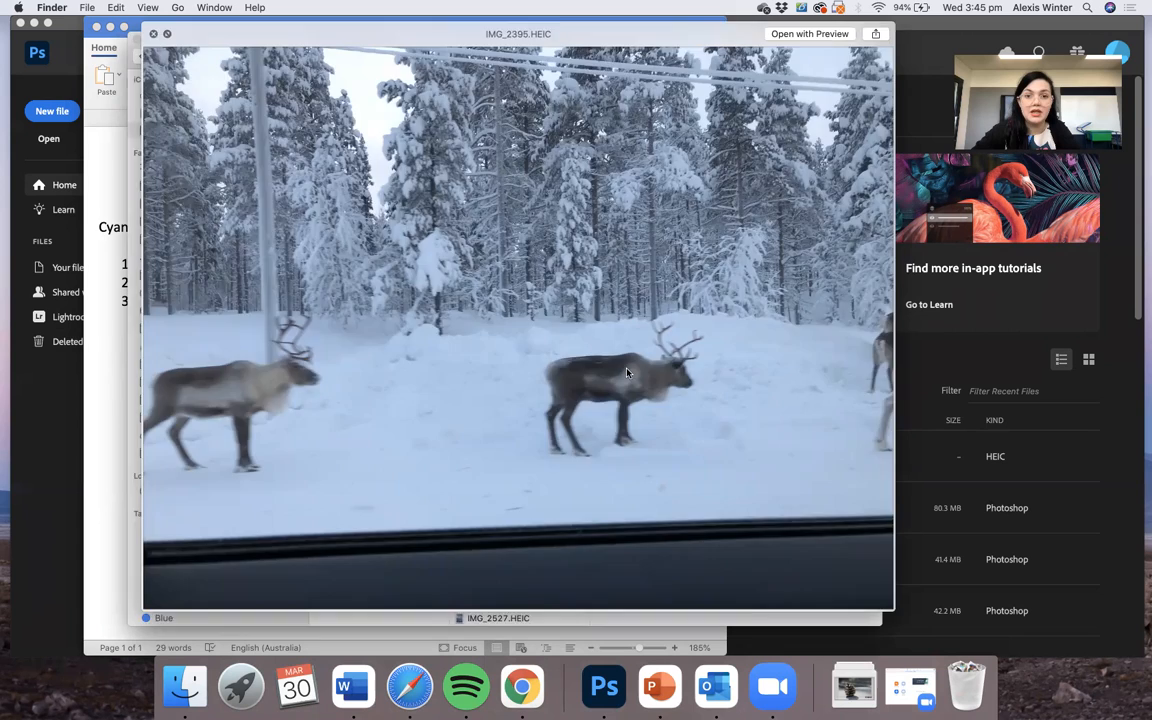
key(space)
- Open IMG_2395.HEIC in Adobe Photoshop 2022
right_click(537, 433)
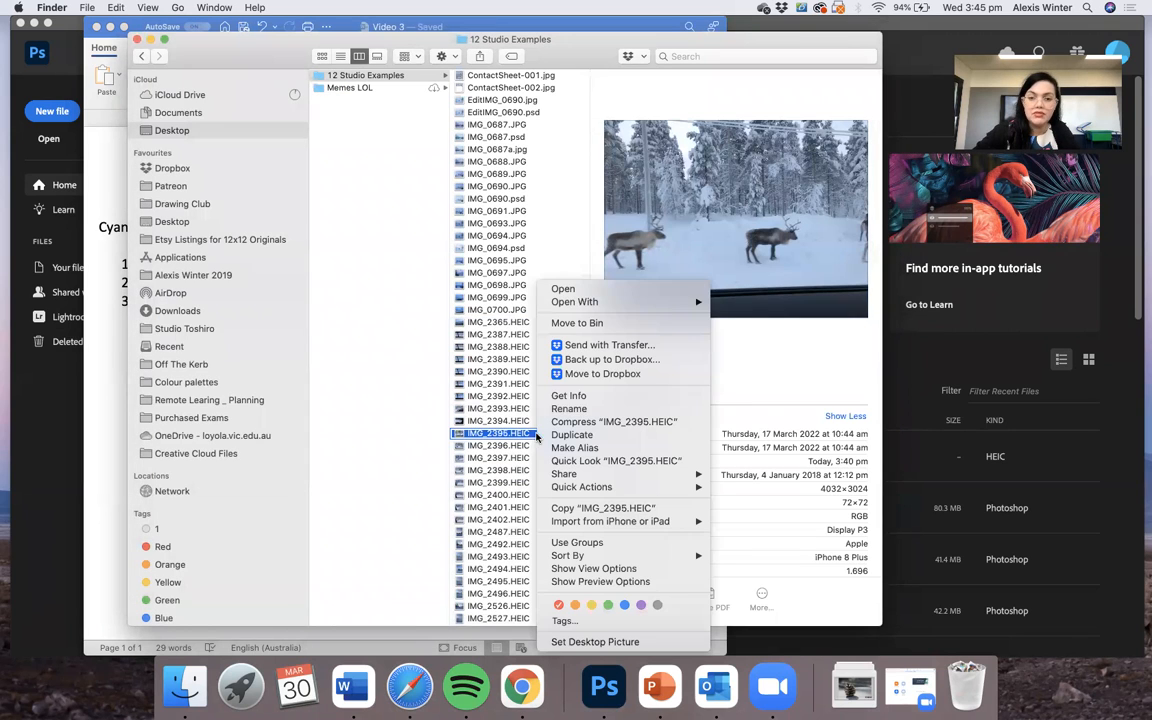
mouse_move(697, 304)
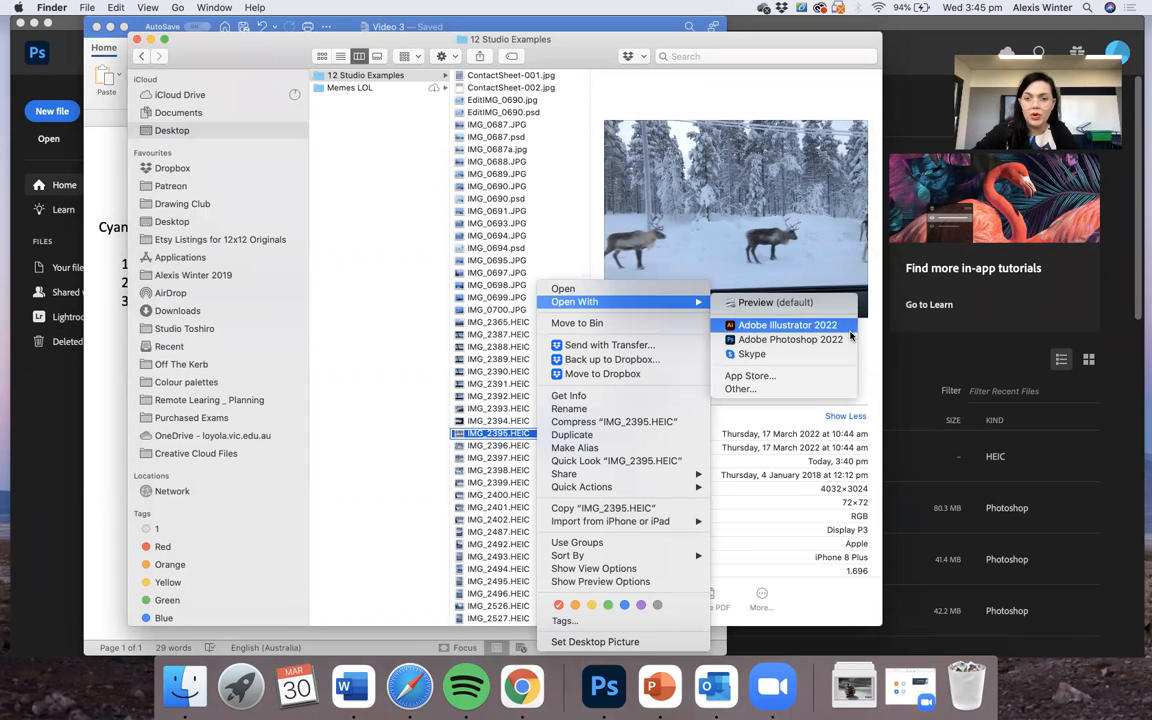
click(849, 342)
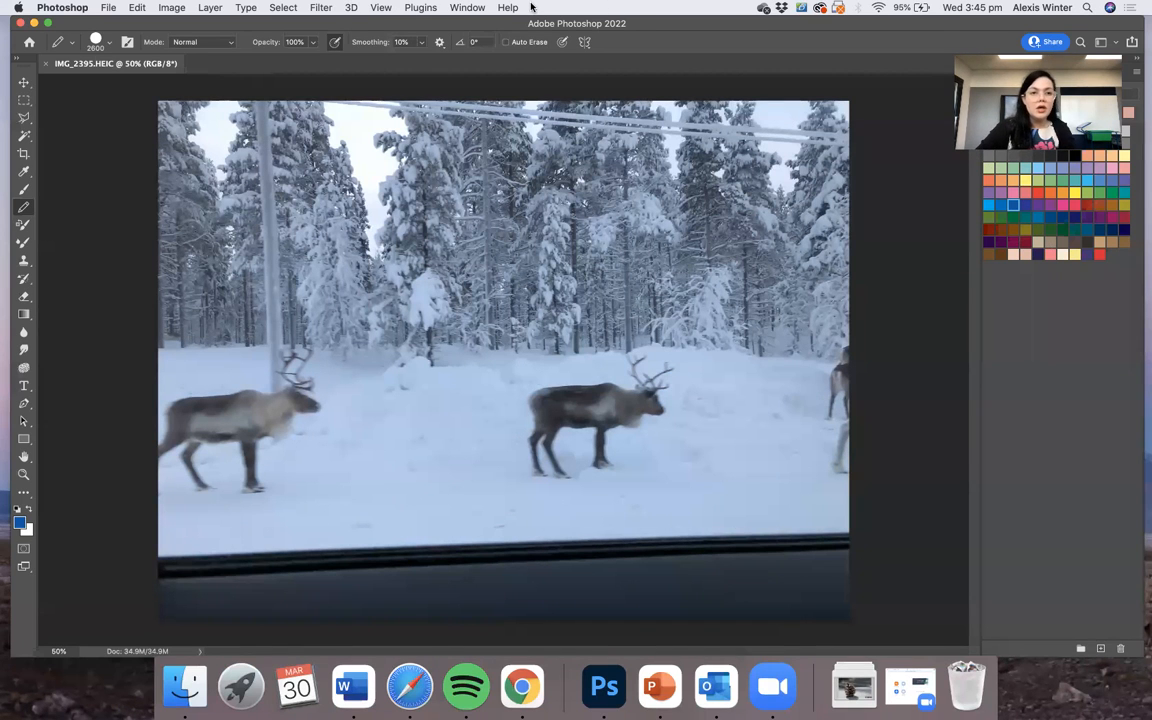
- Check the cyanotype mock-up task list in the Word document and return to the photo in Photoshop
key(ctrl+Up)
click(190, 193)
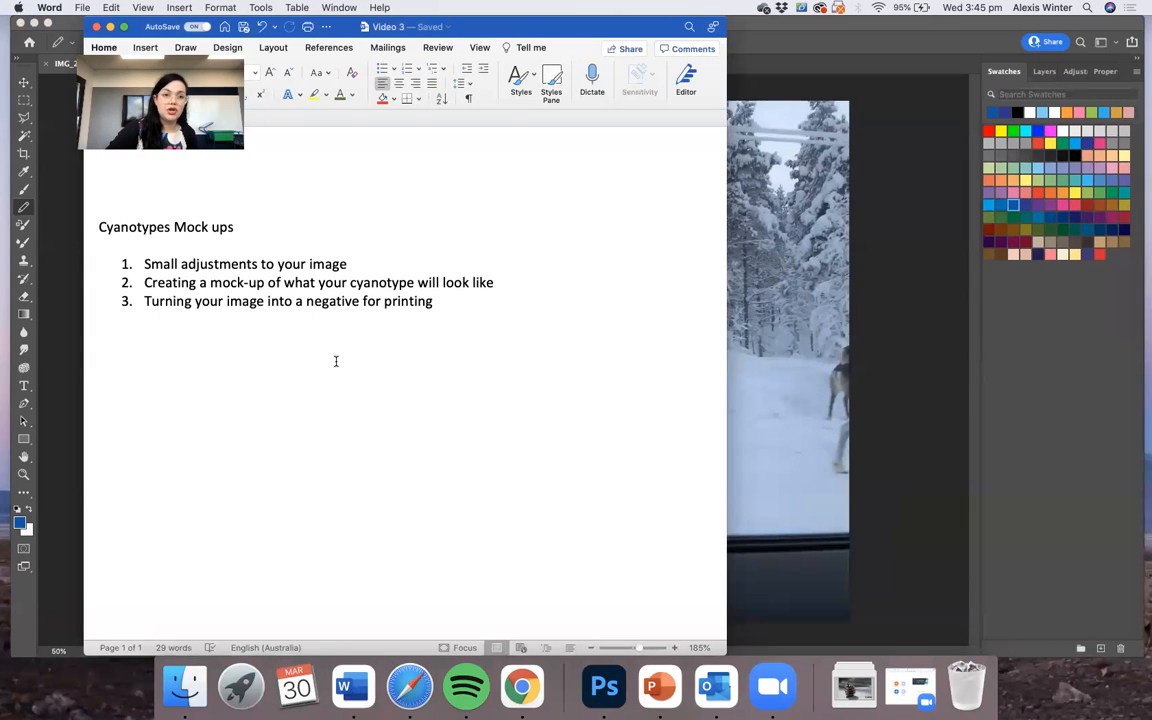
click(838, 286)
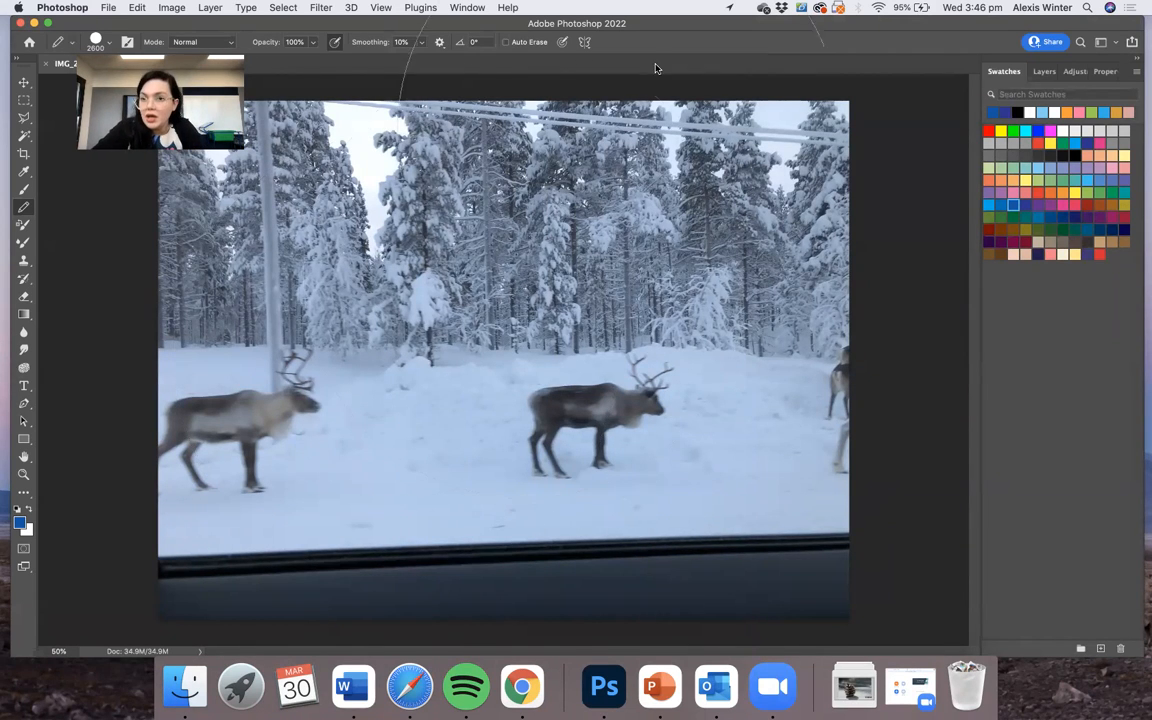
- Add a Hue/Saturation adjustment layer with Saturation at -100 and toggle its visibility to check the effect
click(1045, 72)
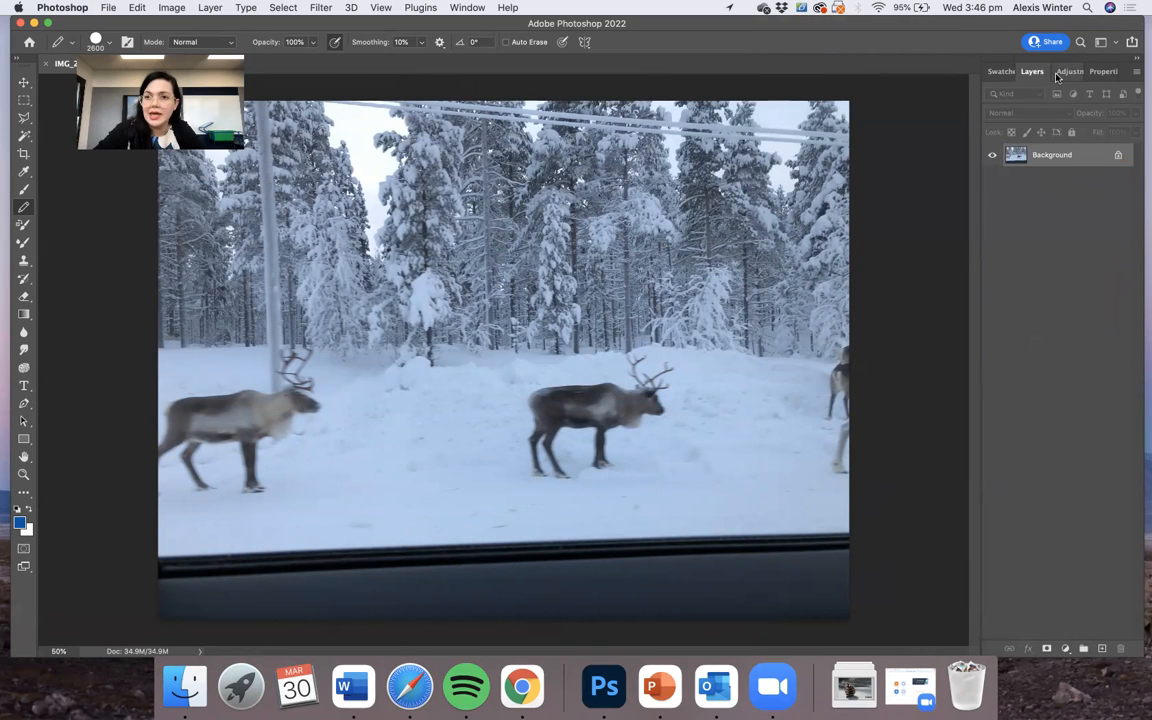
click(1068, 72)
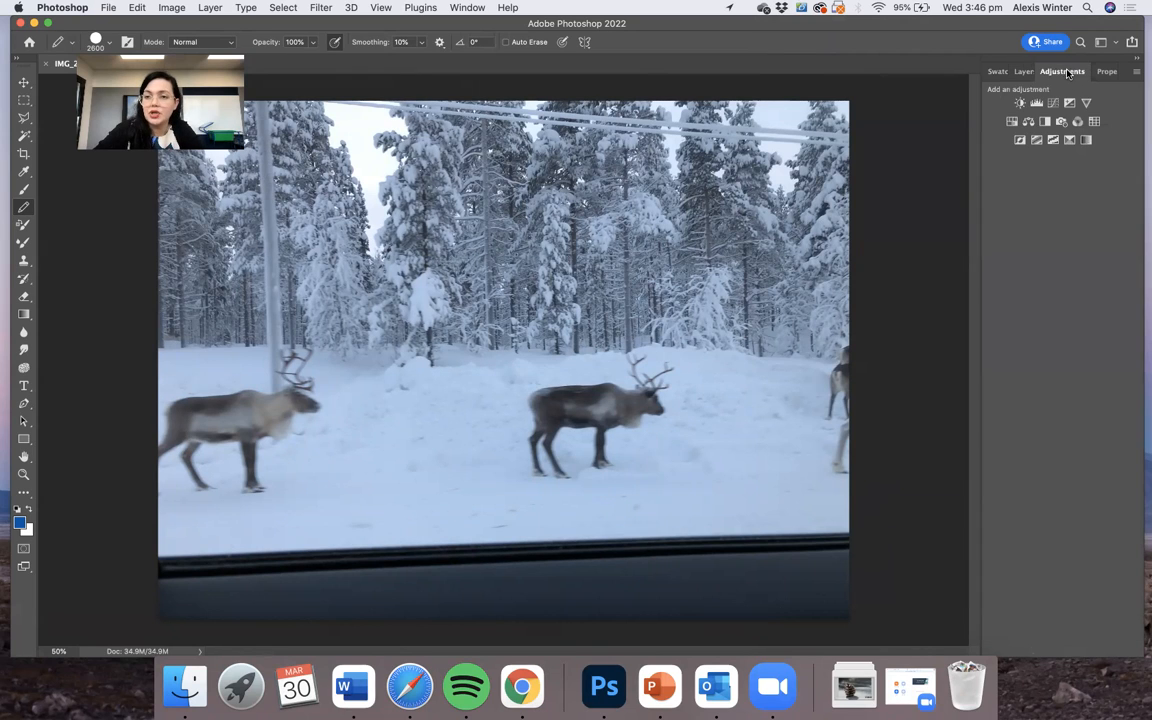
click(1028, 121)
drag(1057, 194, 931, 193)
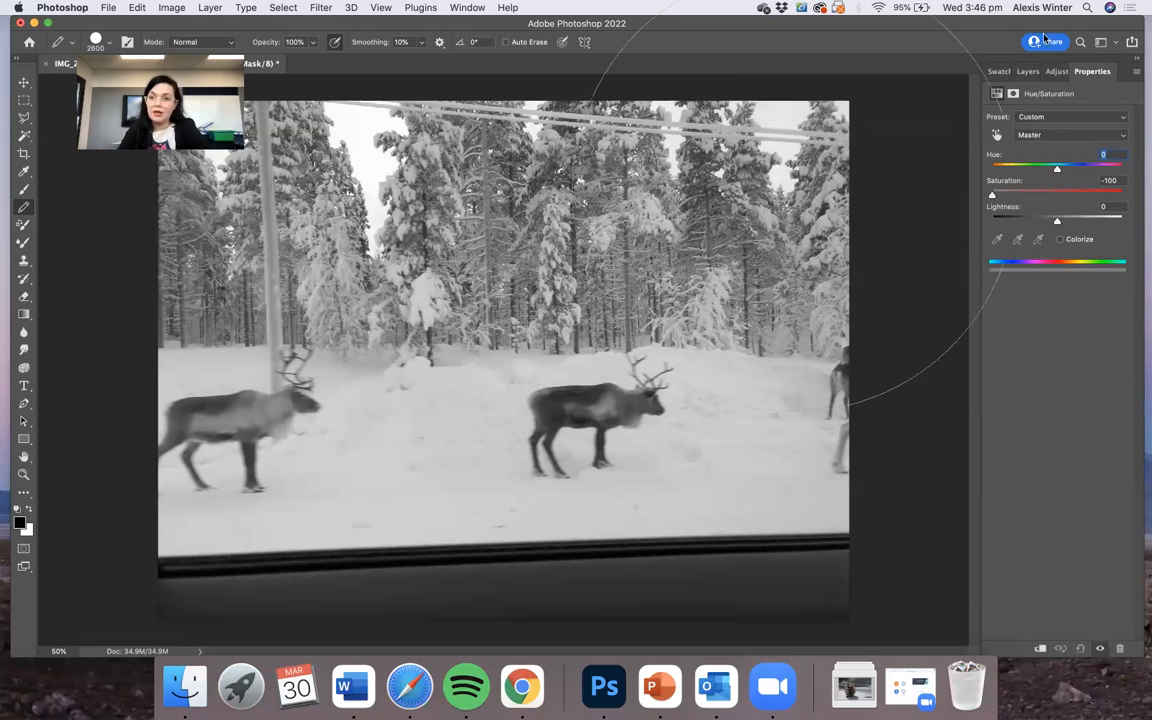
click(1028, 71)
click(992, 157)
click(992, 157)
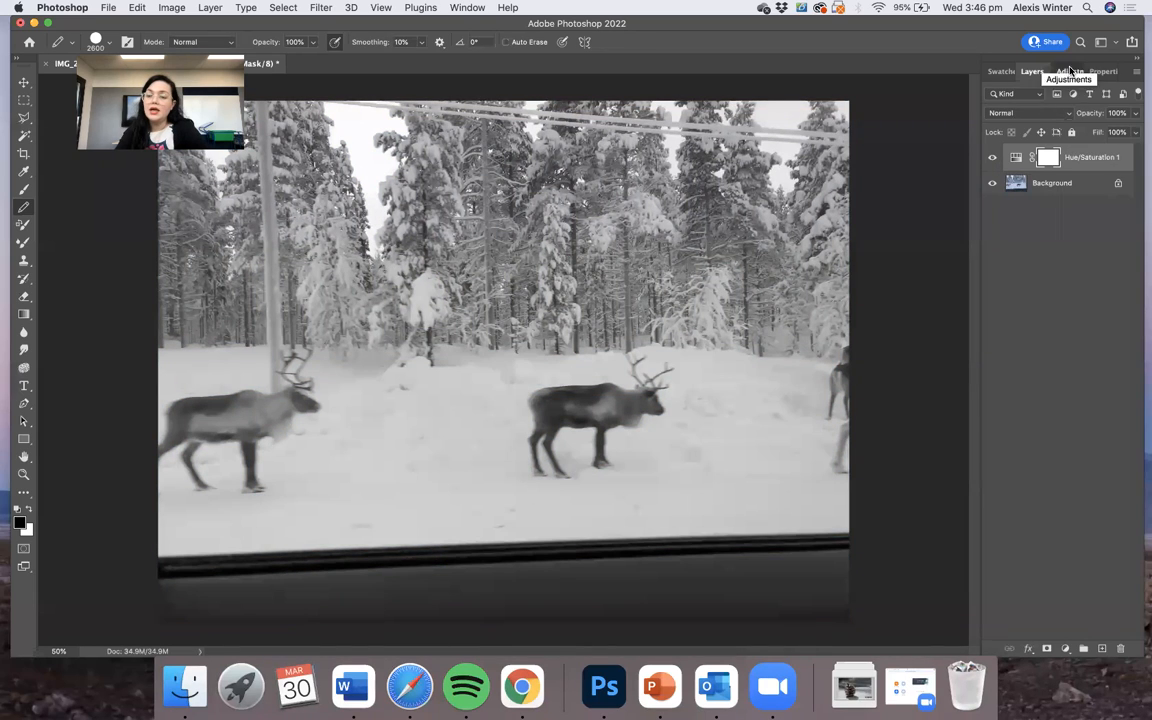
- Add a Curves adjustment layer with an S-curve, raising input 171 to 207 and lowering input 71 to 40
click(1068, 72)
click(1054, 103)
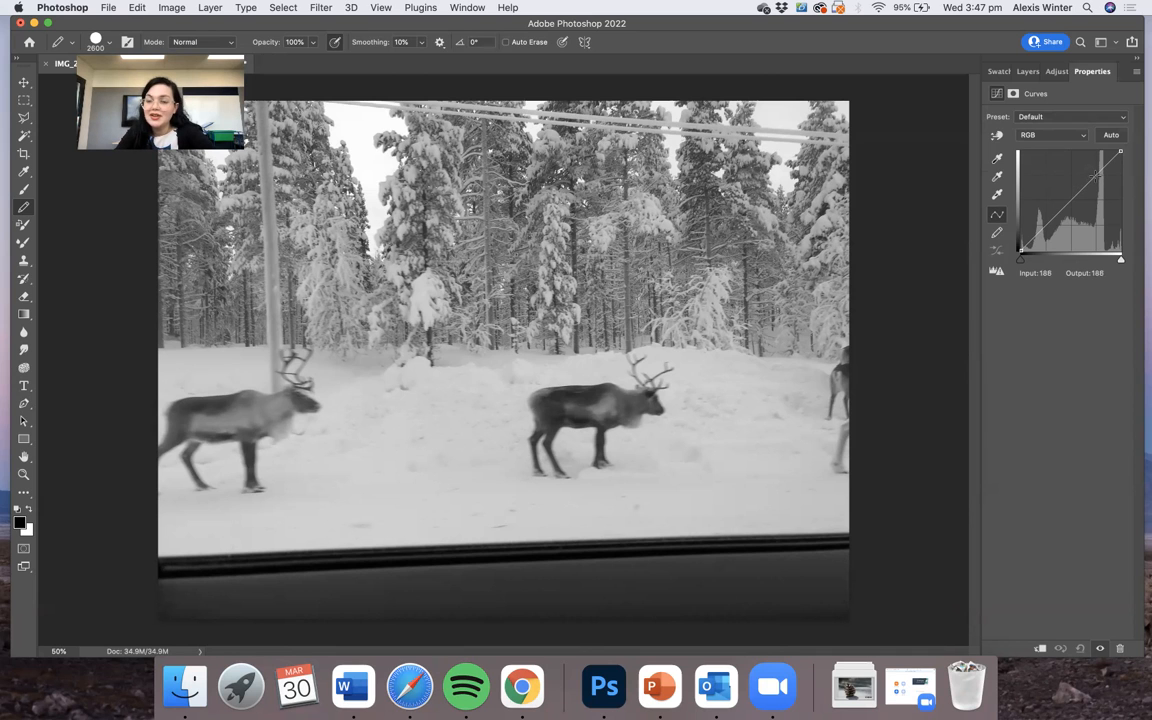
drag(1090, 180, 1089, 168)
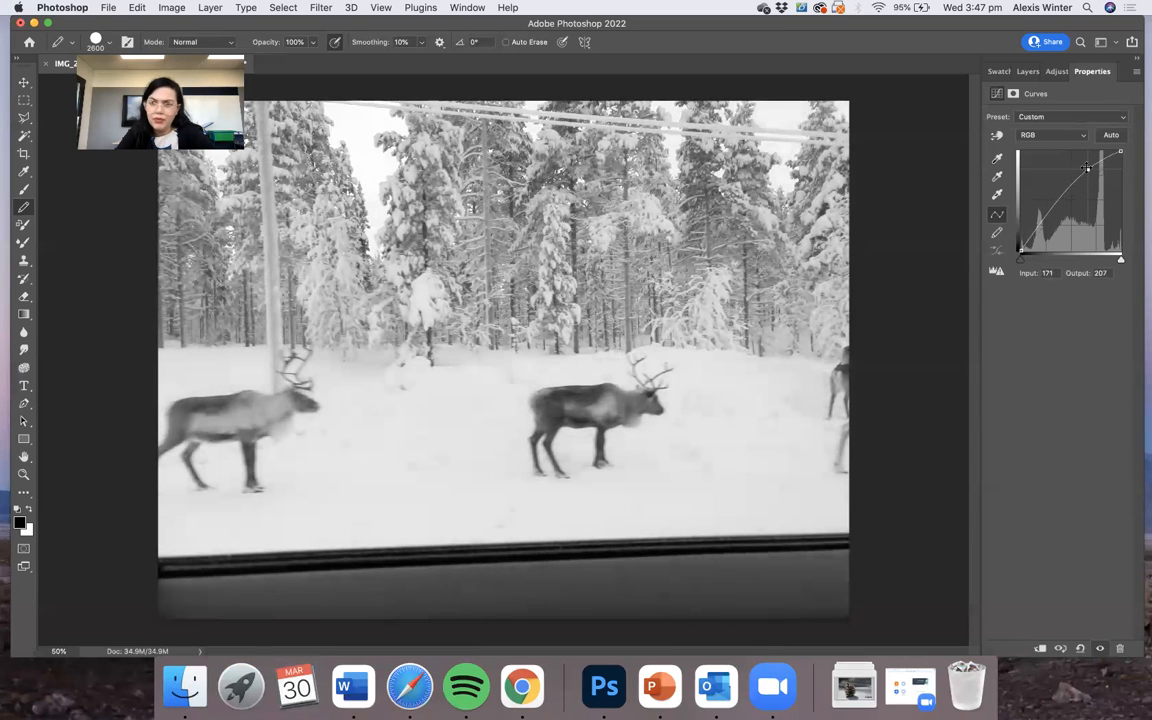
drag(1043, 219, 1047, 236)
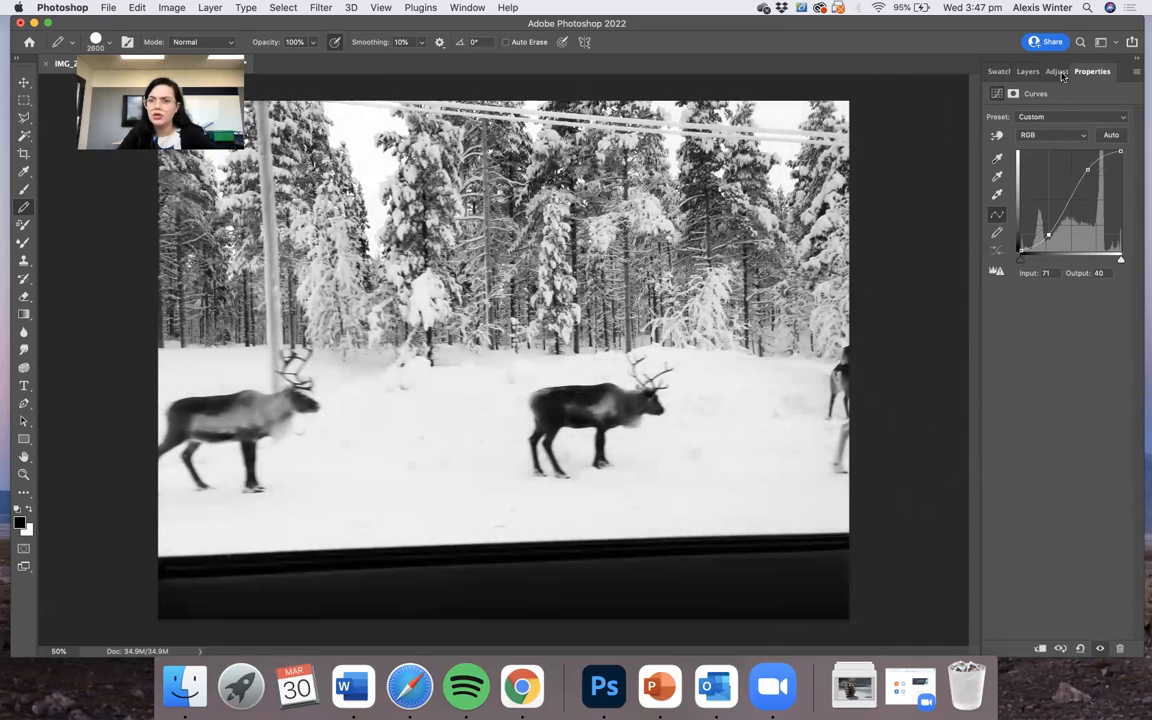
- Hide the Curves and Hue/Saturation layers to examine the original colour photo up close, and show both again
click(1031, 72)
click(991, 158)
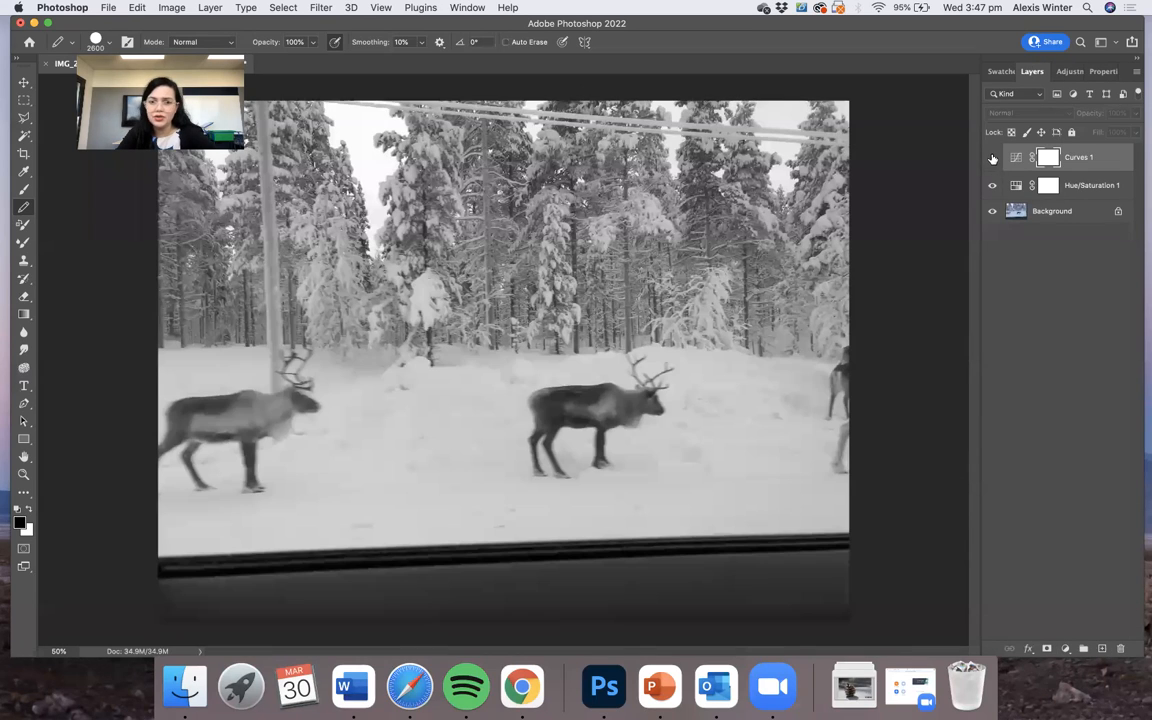
click(992, 184)
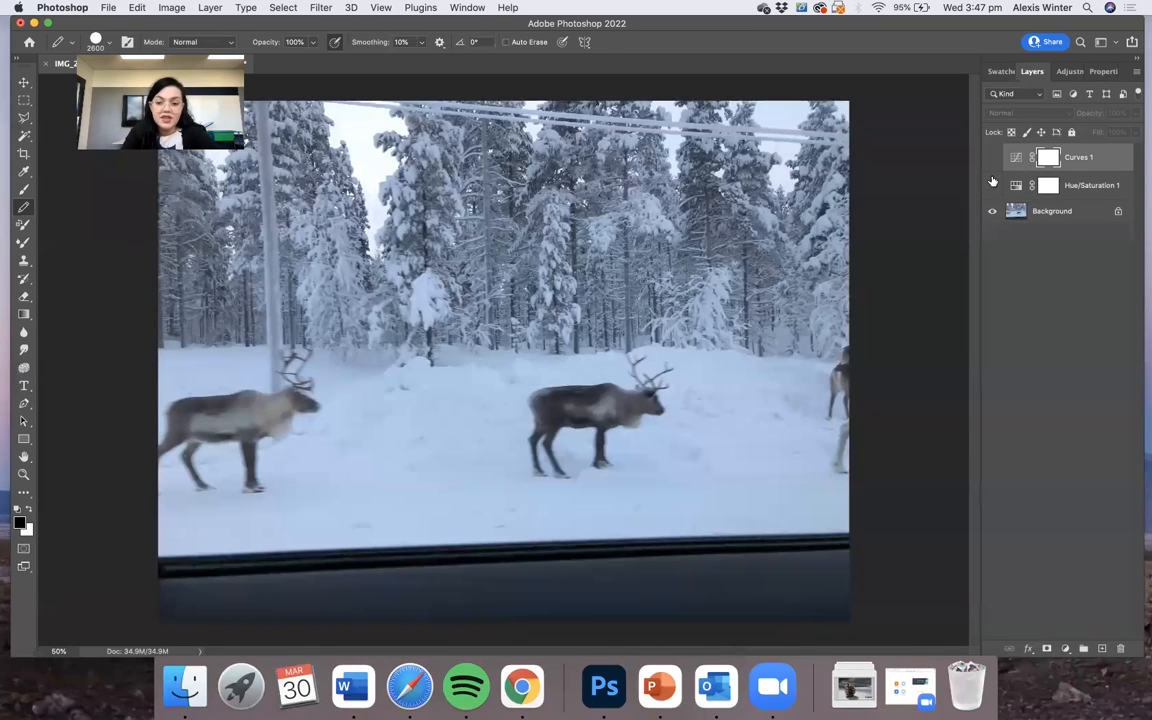
key(super+equal)
key(super+equal)
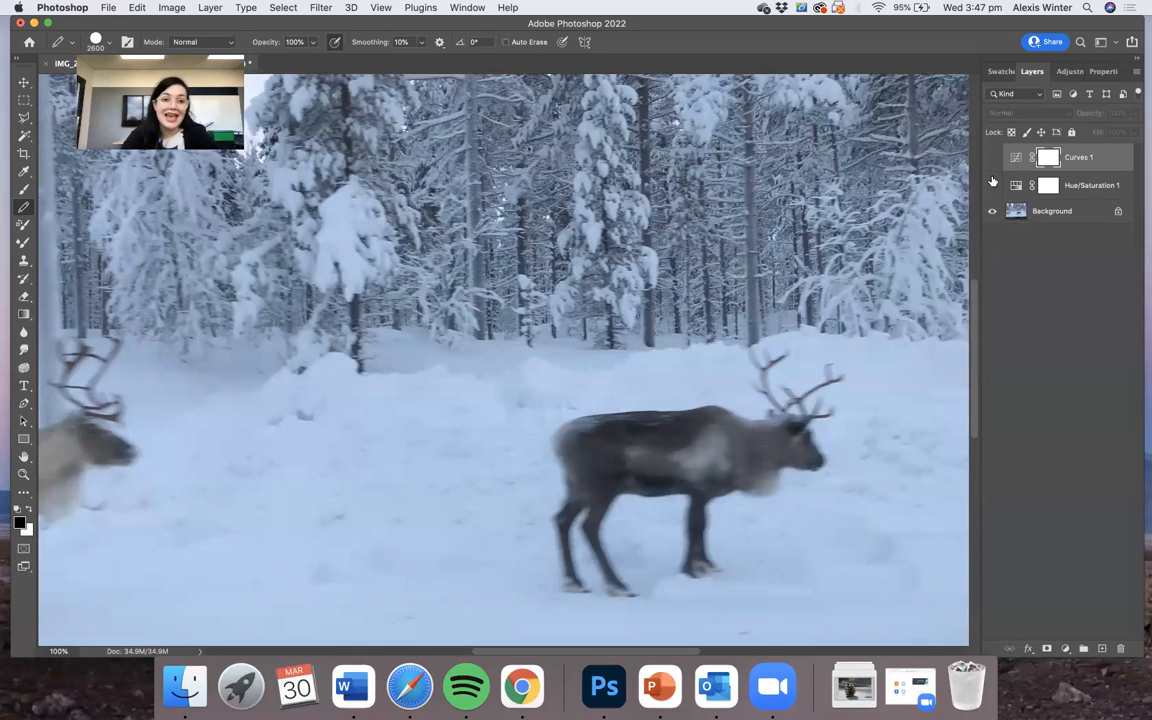
key(super+minus)
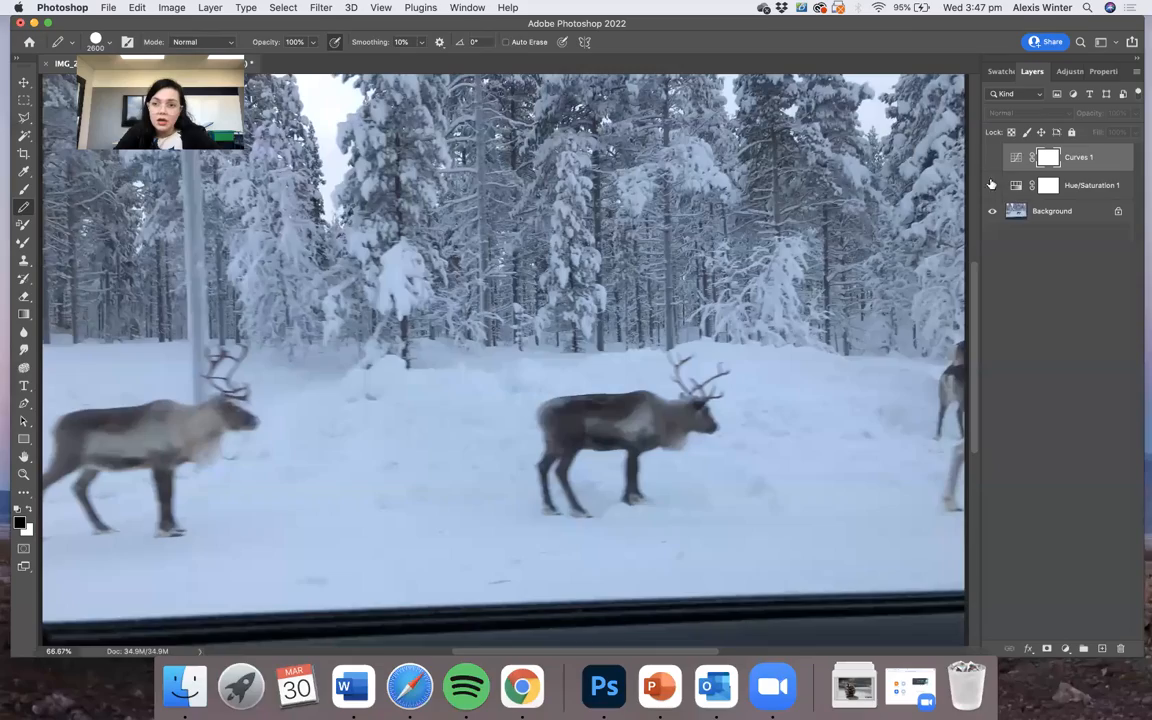
drag(991, 188, 991, 160)
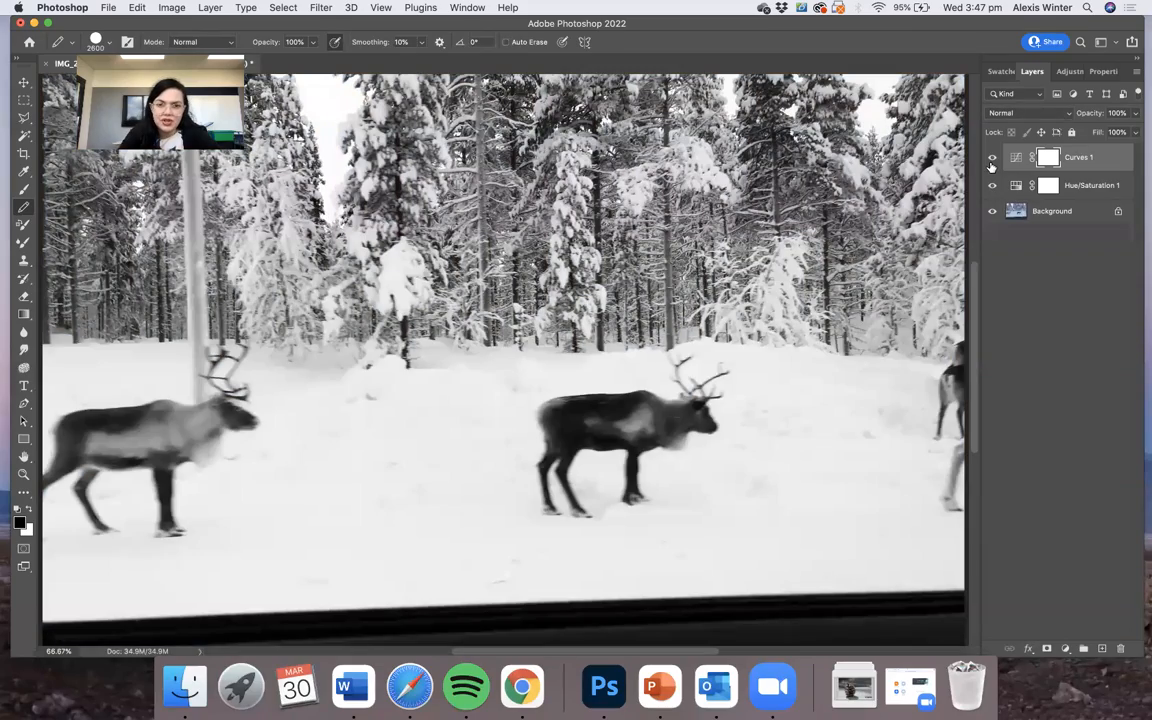
- Examine the detail of the adjusted black-and-white photo up close and as a whole
key(super+equal)
key(super+equal)
key(super+equal)
scroll(573, 285, up, 5)
scroll(575, 286, down, 1)
key(super+minus)
key(super+minus)
key(super+minus)
key(super+minus)
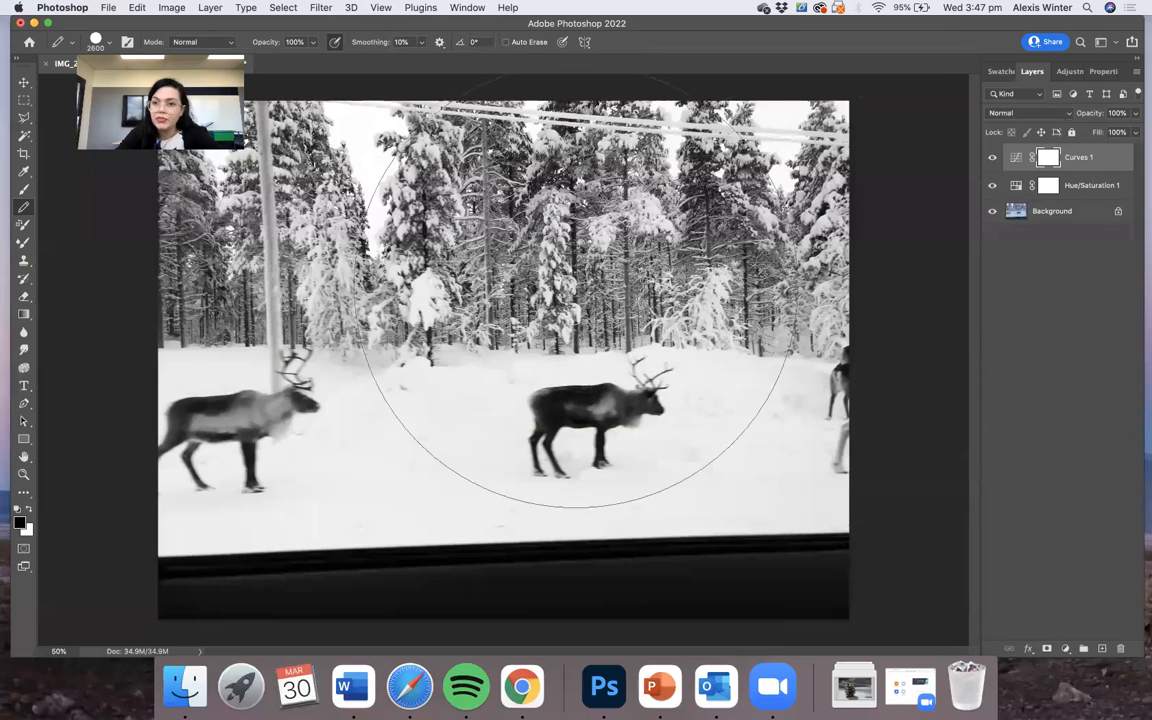
- Duplicate the Background layer as Background copy within the same document
click(1052, 213)
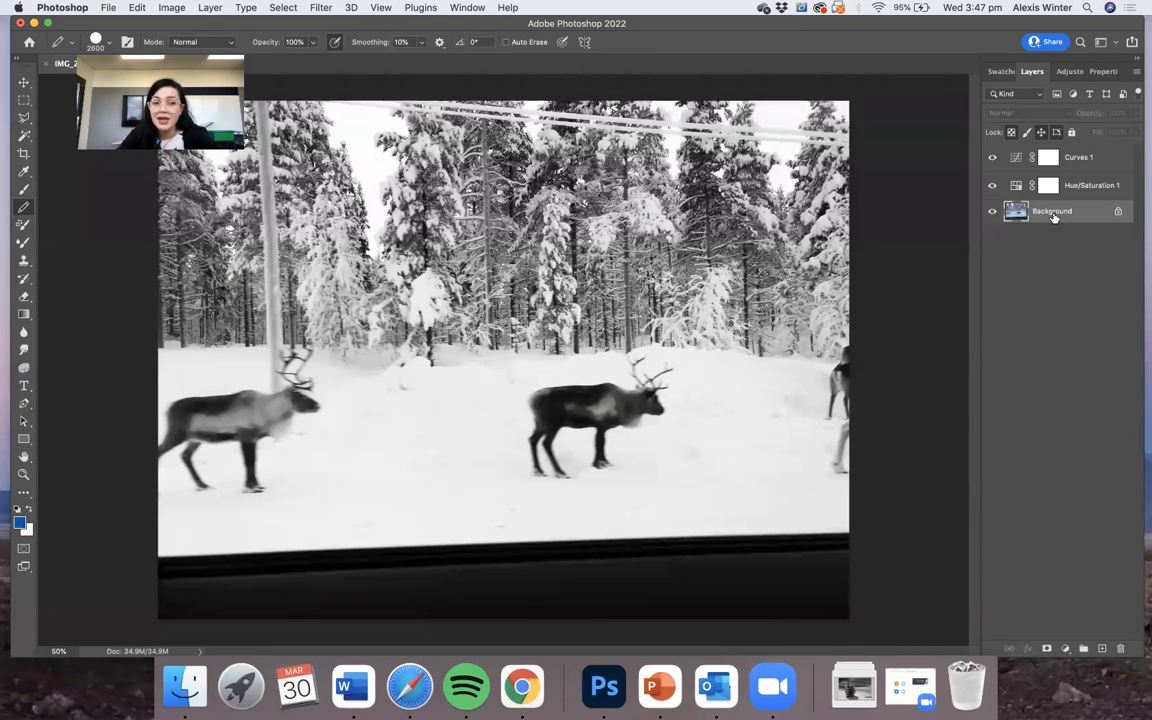
right_click(1053, 217)
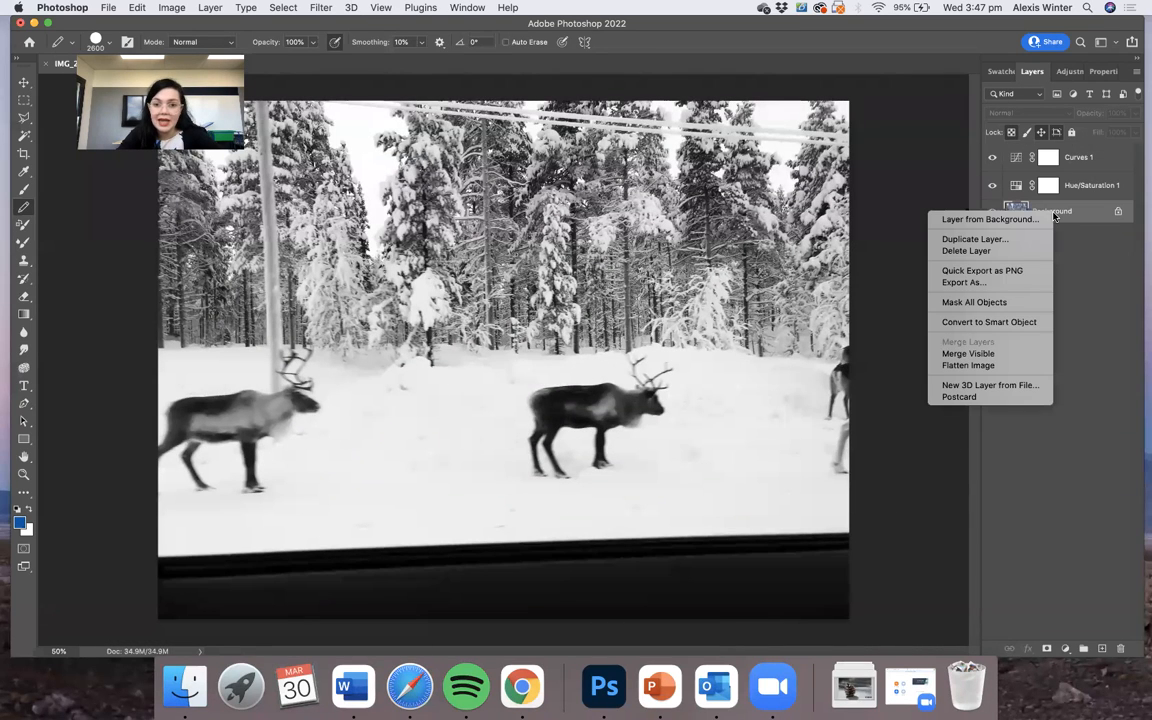
click(870, 371)
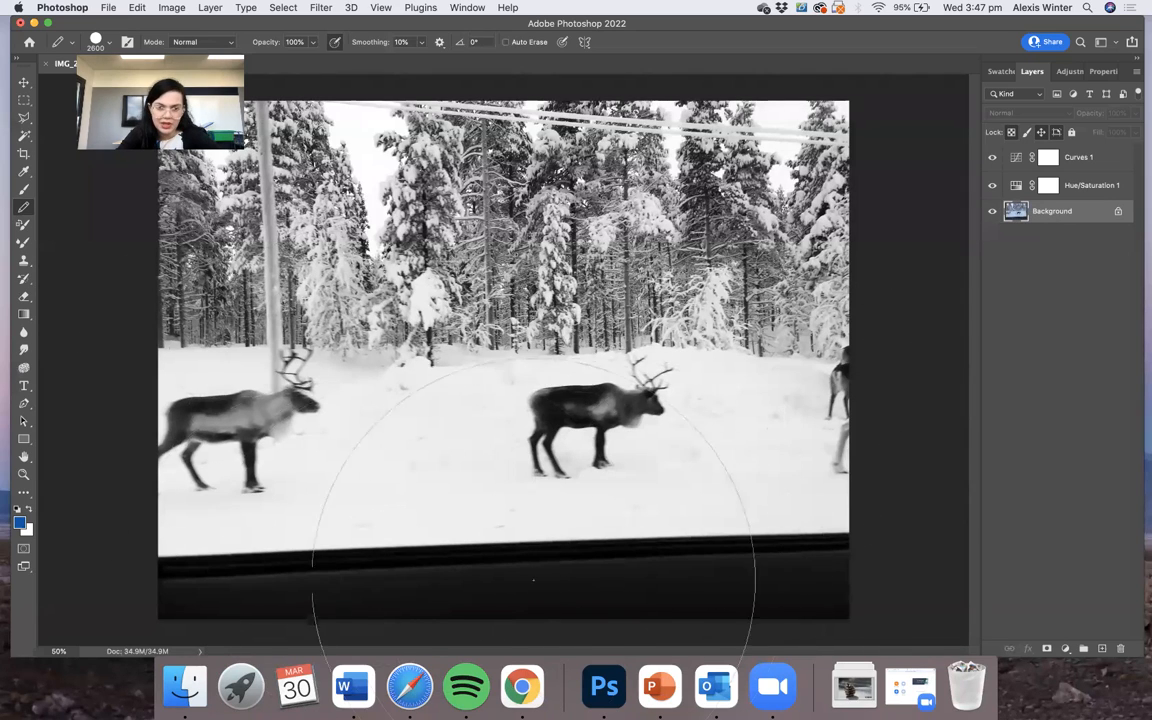
right_click(1057, 213)
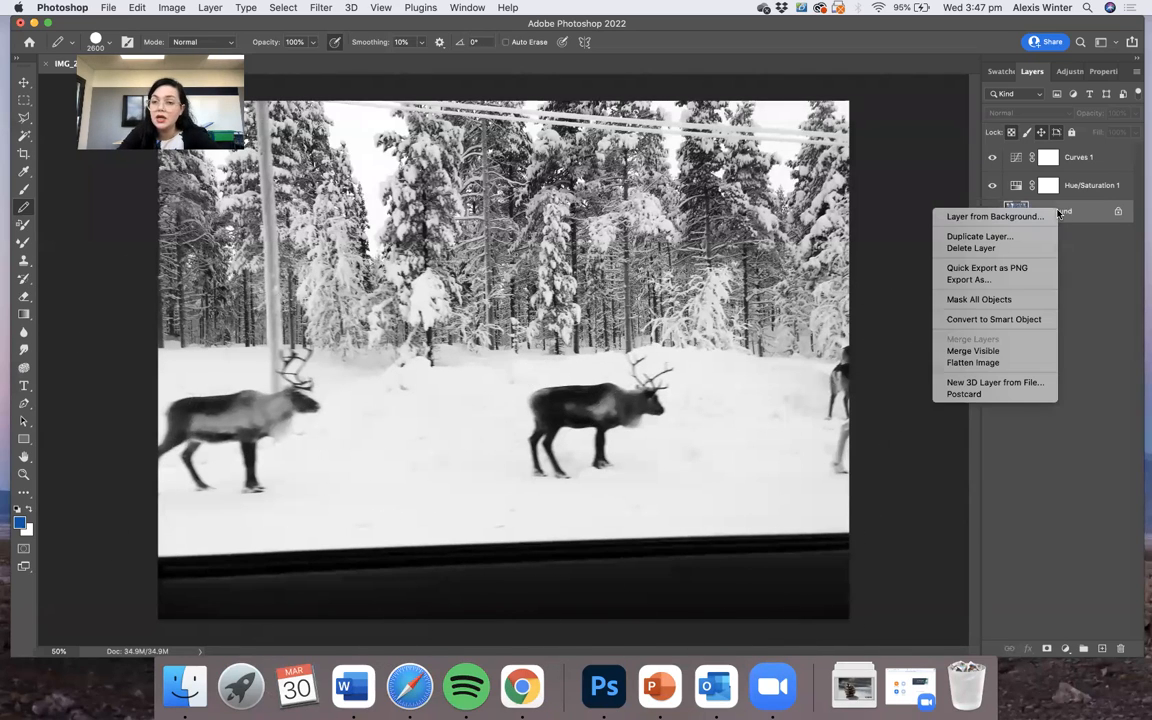
click(1005, 237)
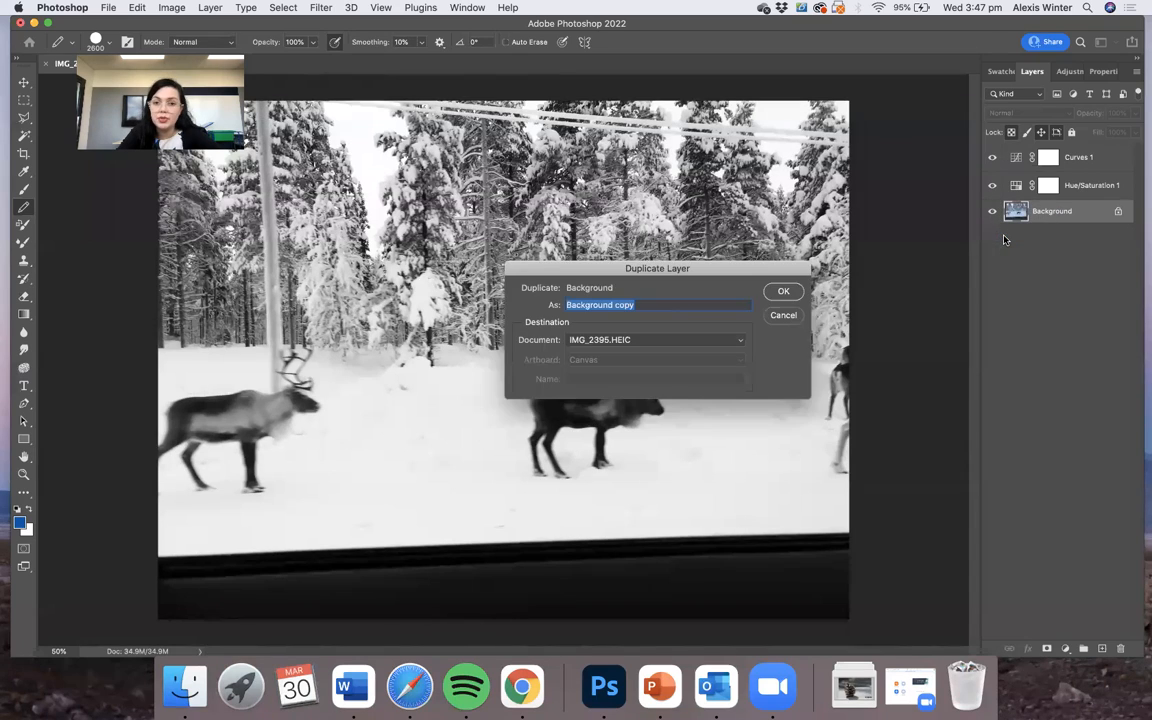
key(Return)
- Scale the Background copy layer to about 125% and shift it slightly upward, keeping the car window edge outside the canvas
key(super+minus)
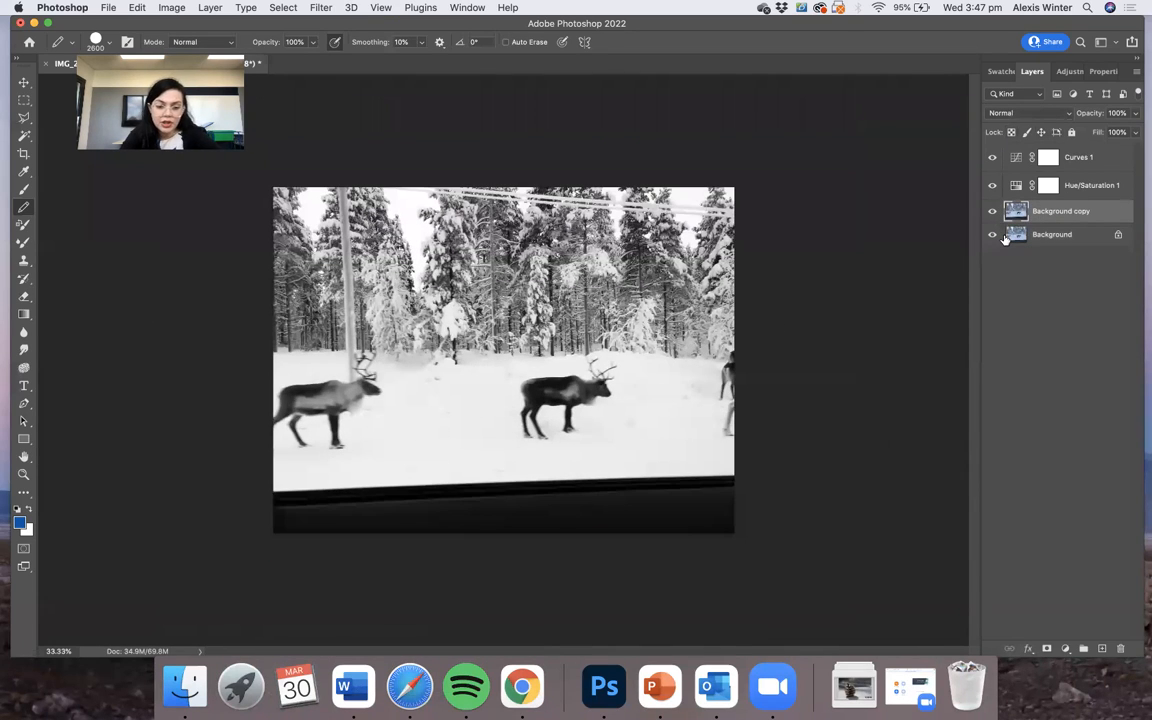
key(super+t)
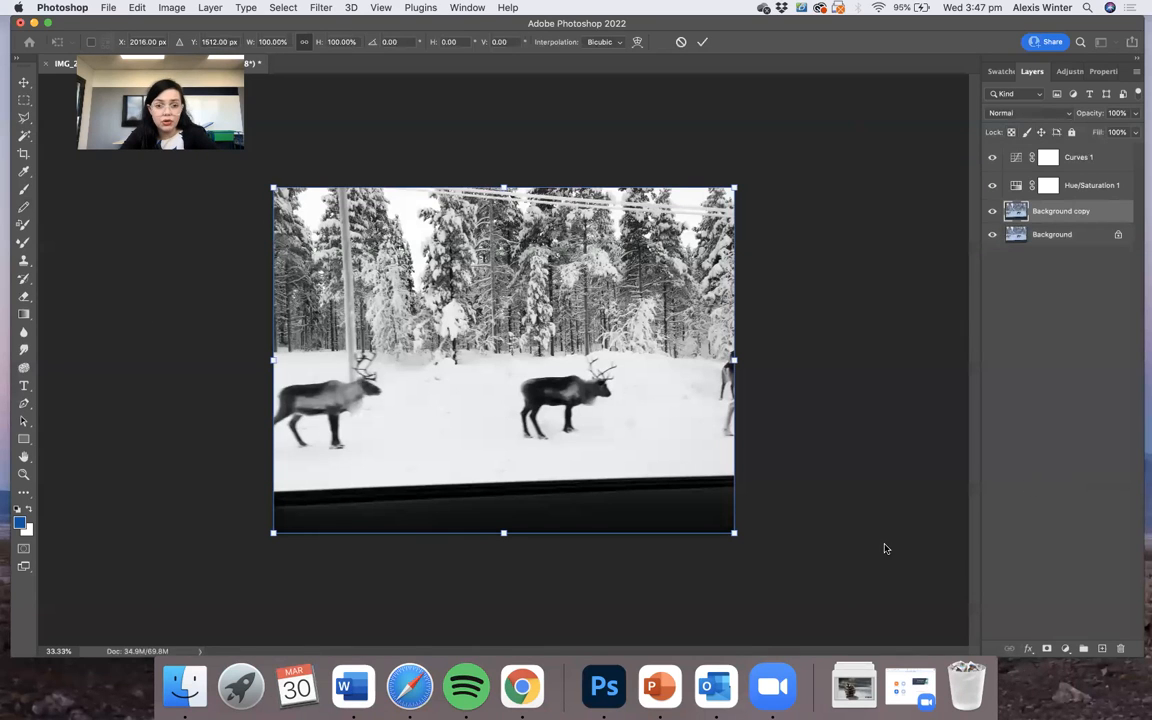
drag(504, 532, 503, 617)
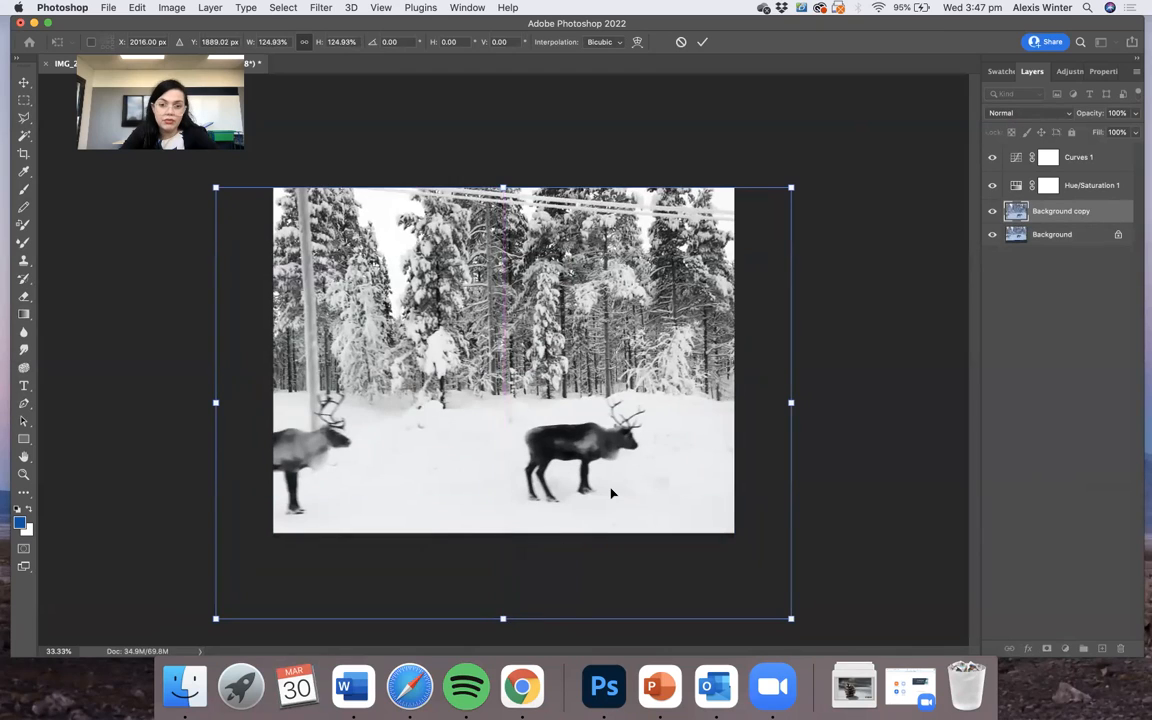
mouse_move(594, 489)
mouse_down()
mouse_move(651, 455)
mouse_move(617, 447)
mouse_move(610, 483)
mouse_up()
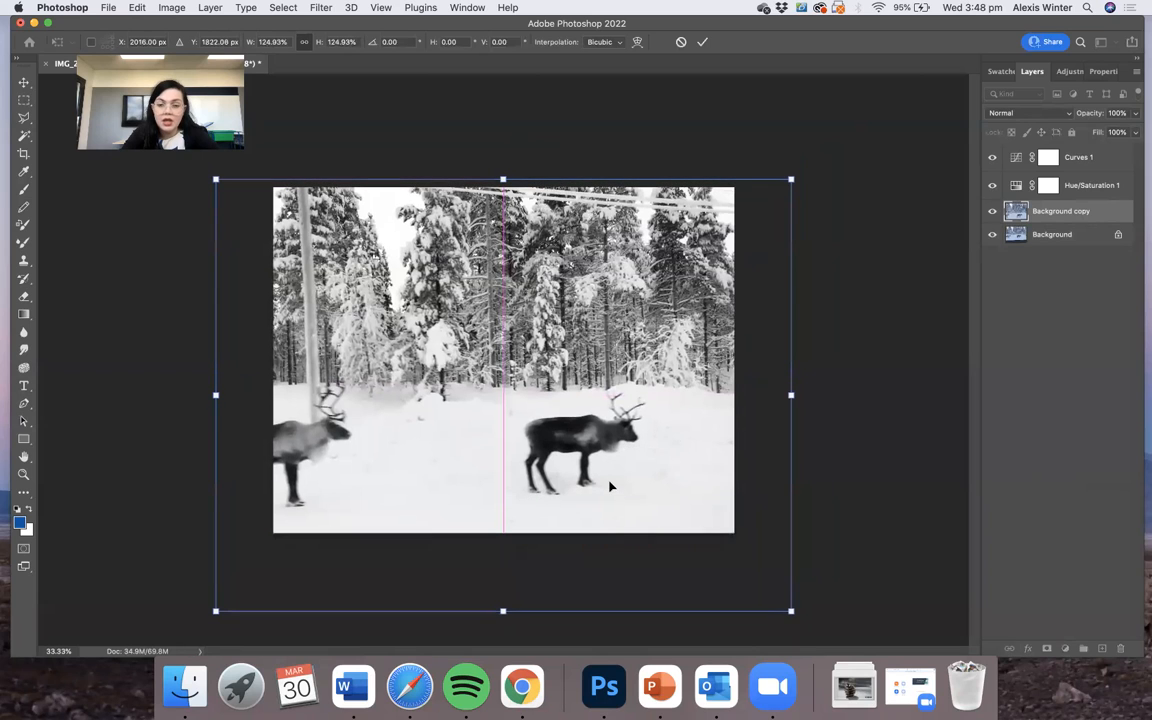
key(Return)
key(b)
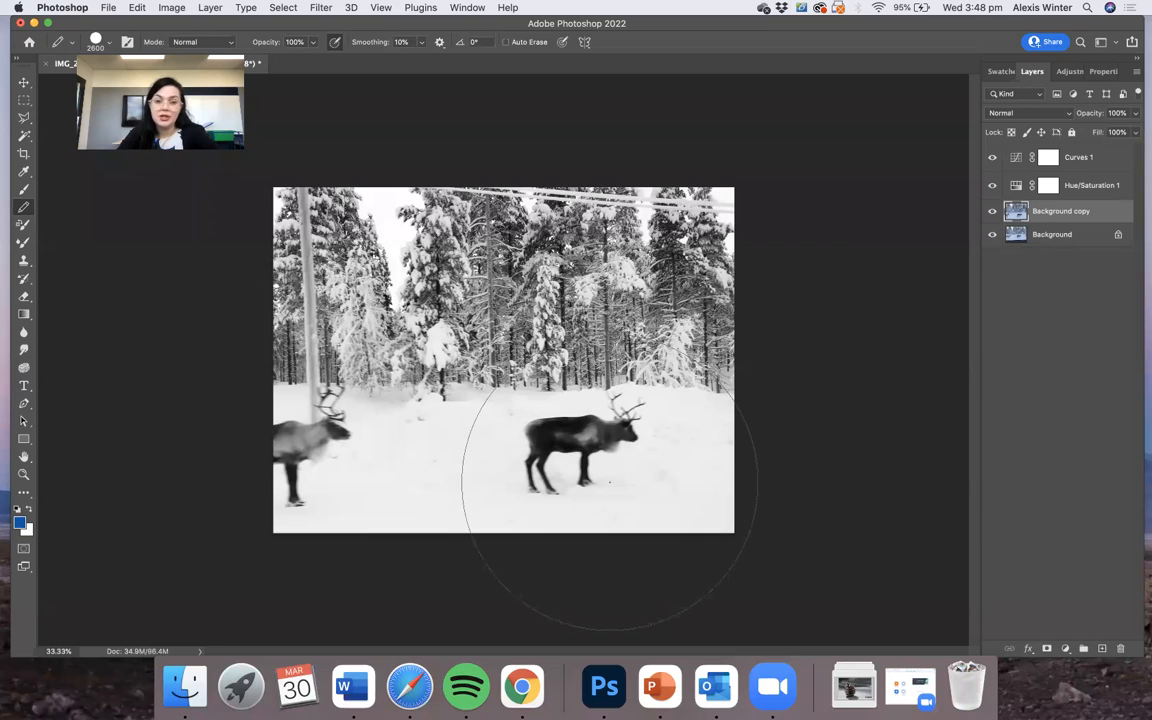
- Hide the two adjustment layers and Background copy to compare with the original, and show all three again
drag(991, 158, 993, 206)
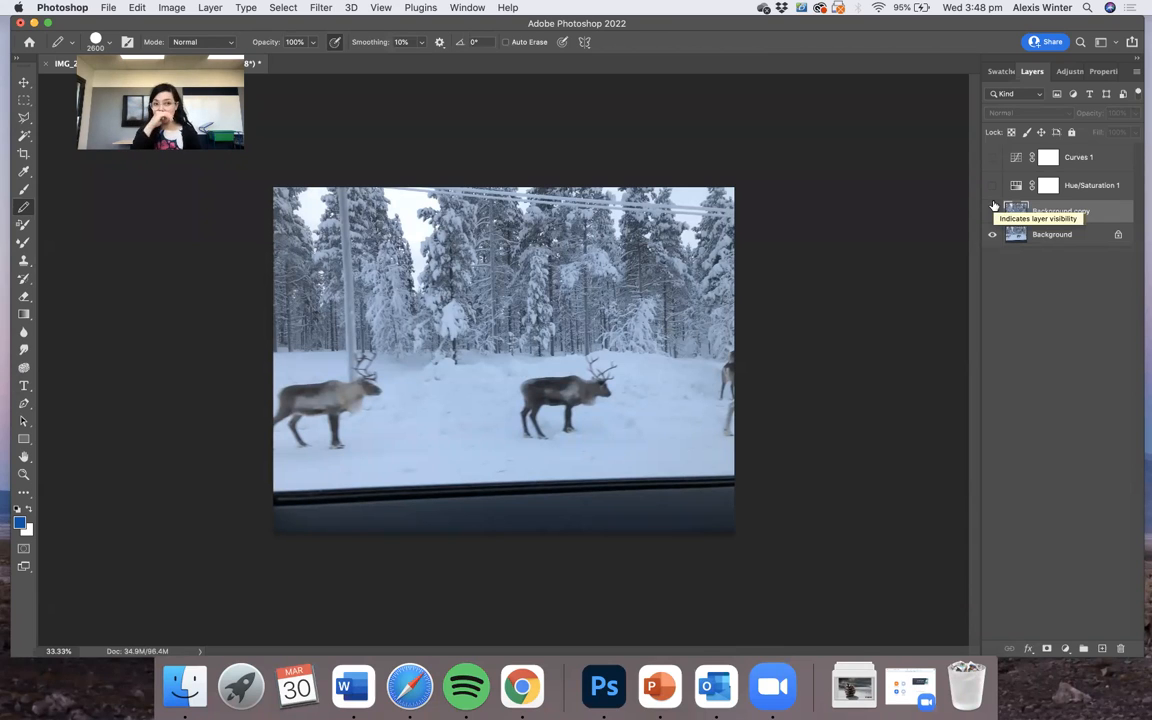
click(992, 210)
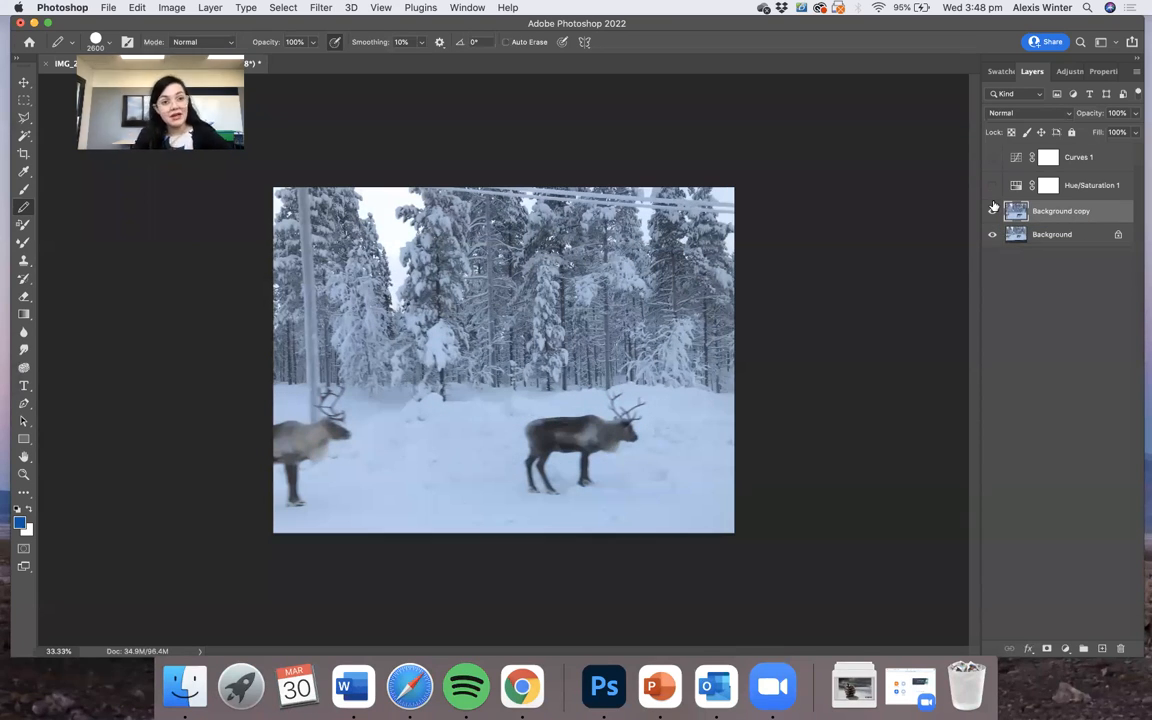
click(991, 187)
click(991, 160)
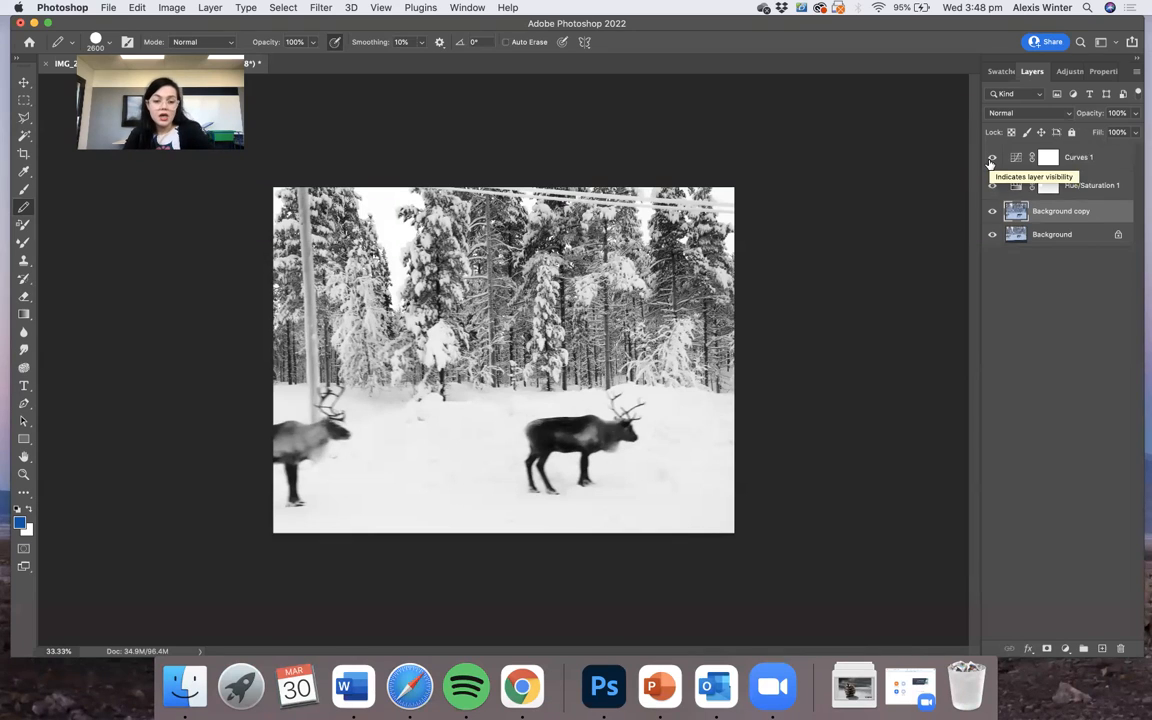
- Save the document in Photoshop format as IMG_2395.psd in the 12 Studio Examples folder
key(super+shift+s)
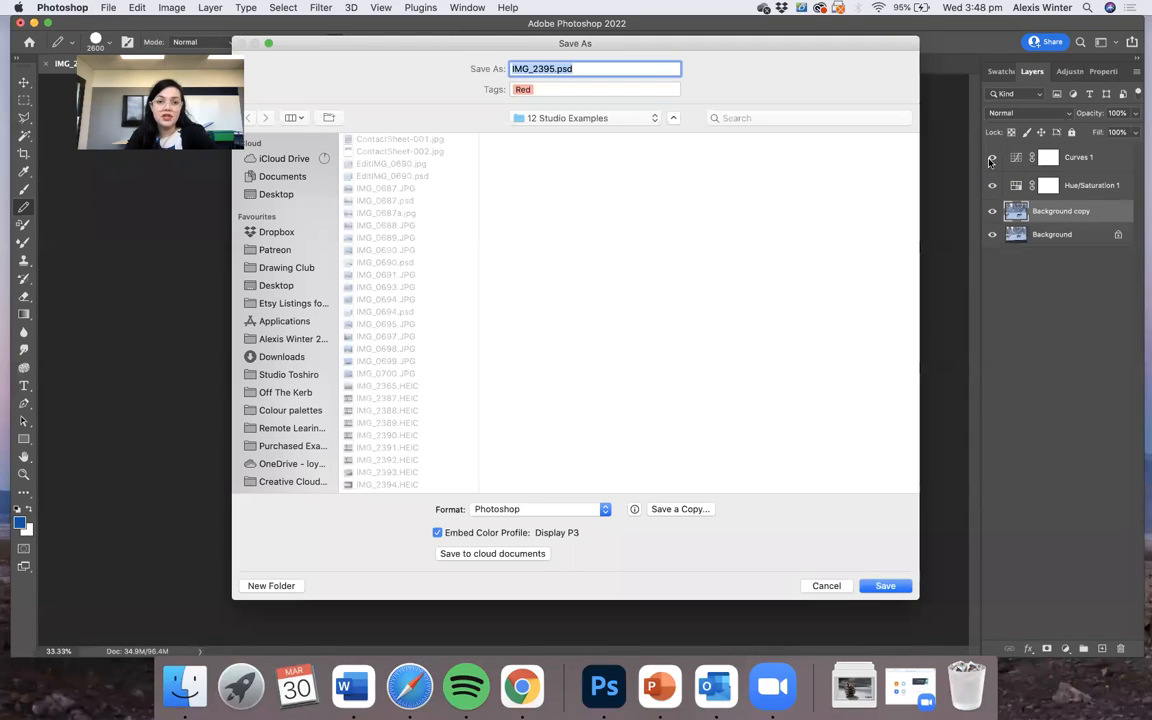
key(Return)
key(Return)
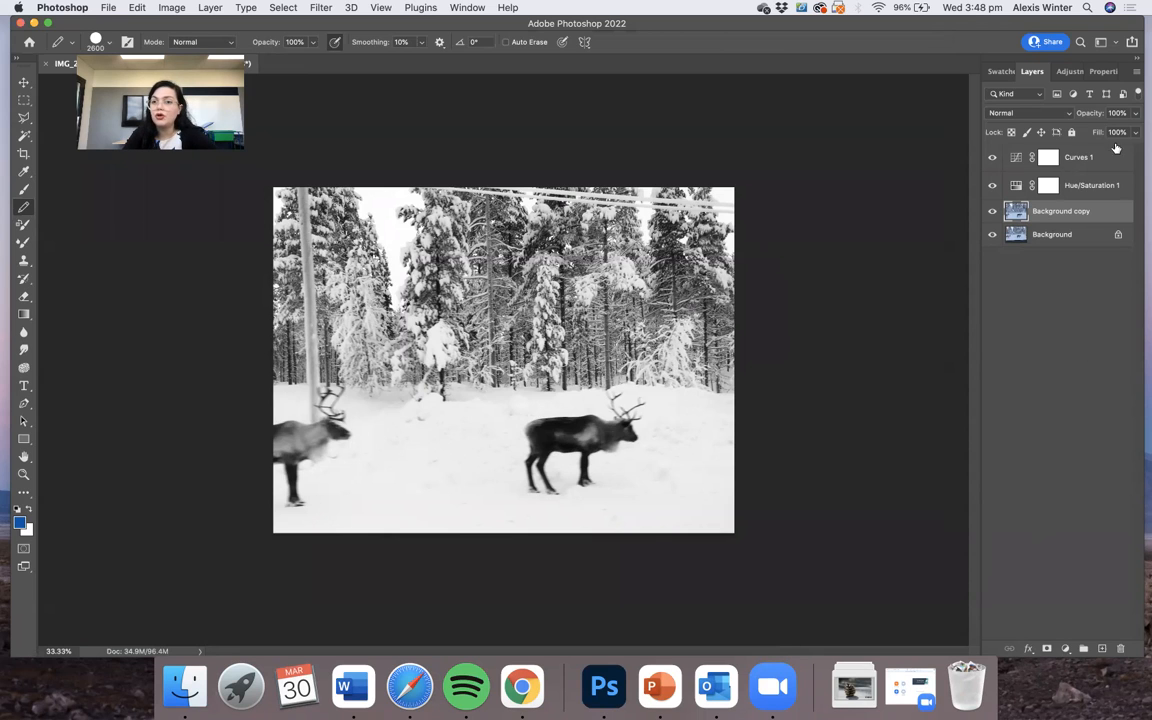
- Create a new layer named "cyanotype trial layer" directly above the Curves 1 layer
click(1003, 155)
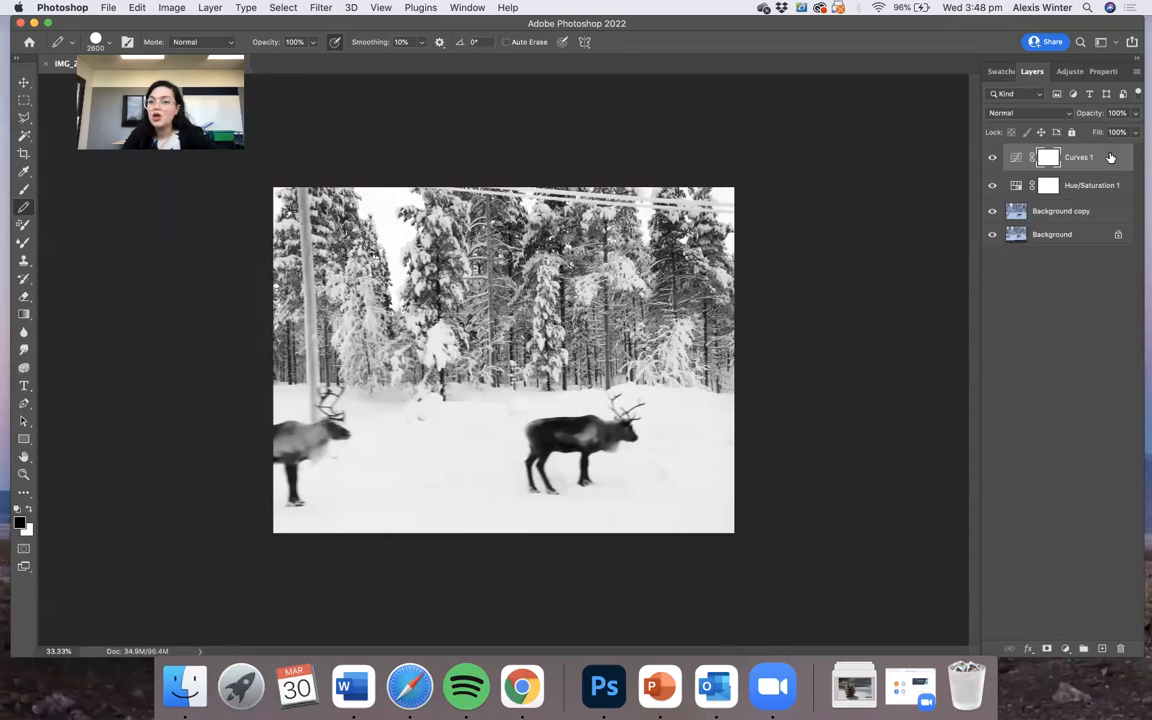
click(1139, 70)
click(1005, 77)
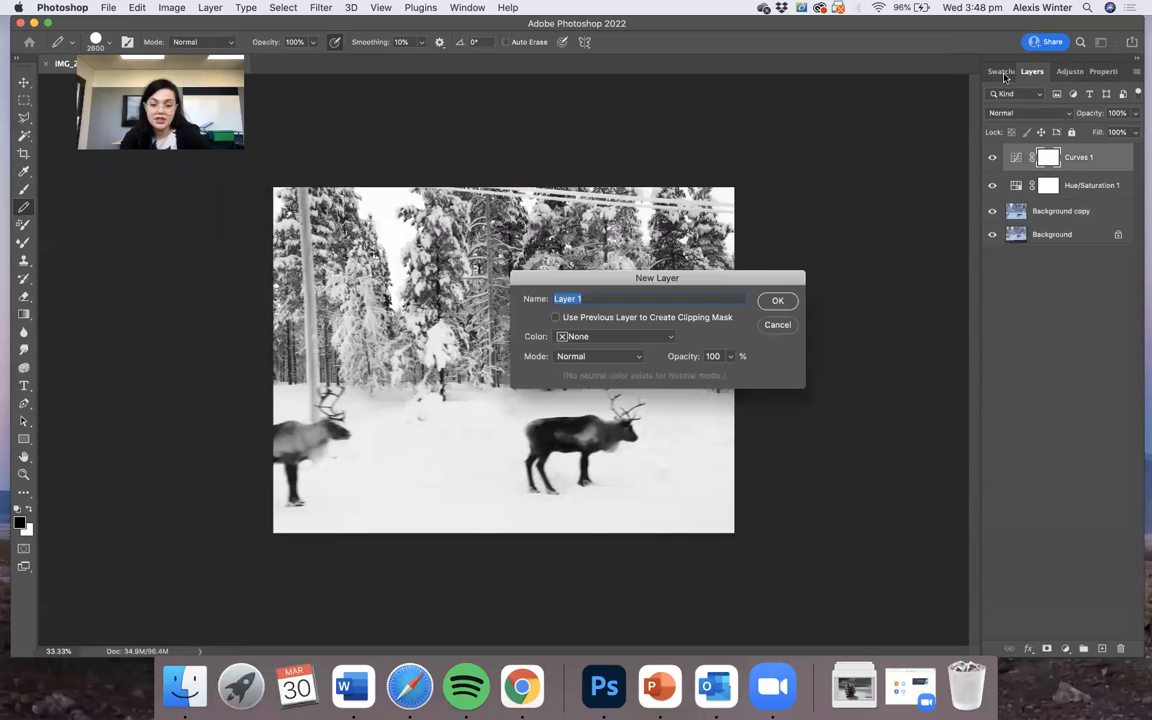
text(cyantype)
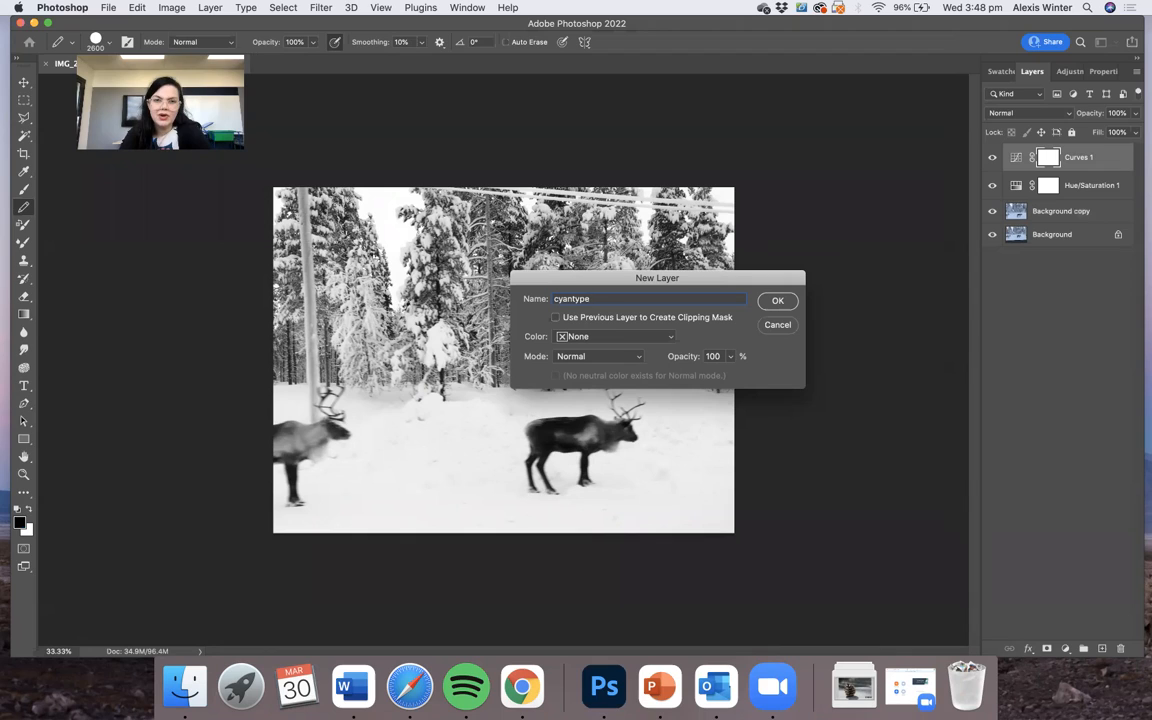
key(Left)
key(Left)
key(Left)
text(otype trial layer)
key(Return)
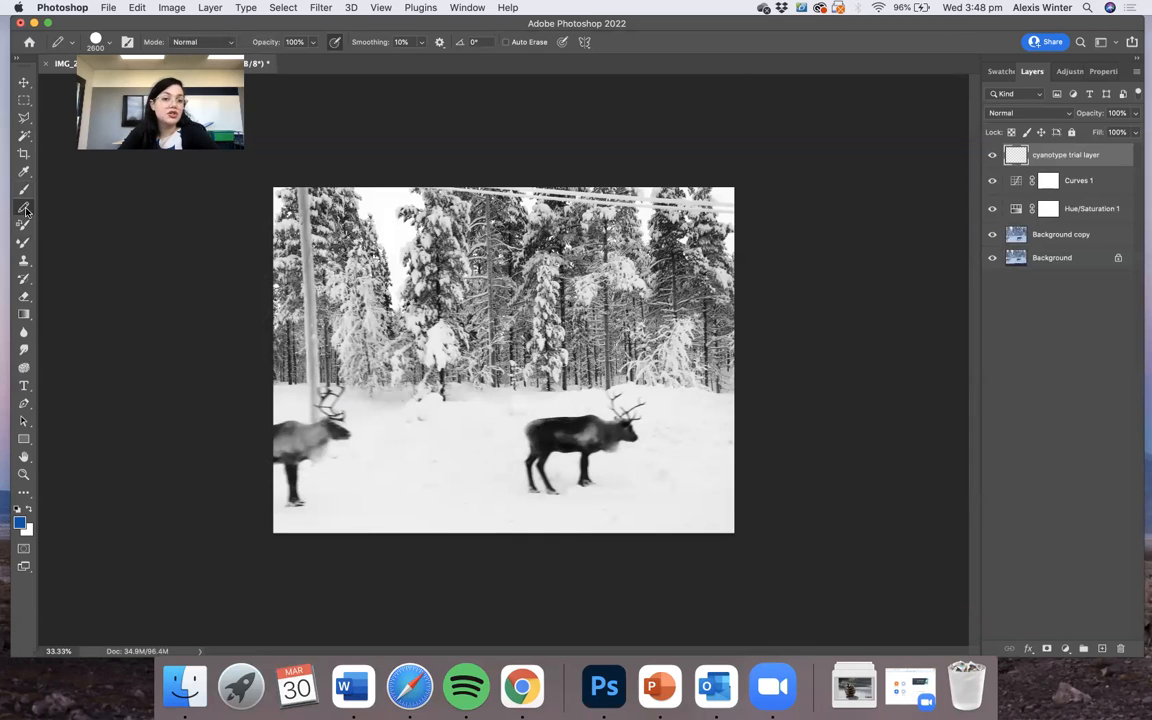
- Cover the whole canvas on the cyanotype trial layer with solid blue using the 2600 px Pencil
click(1000, 72)
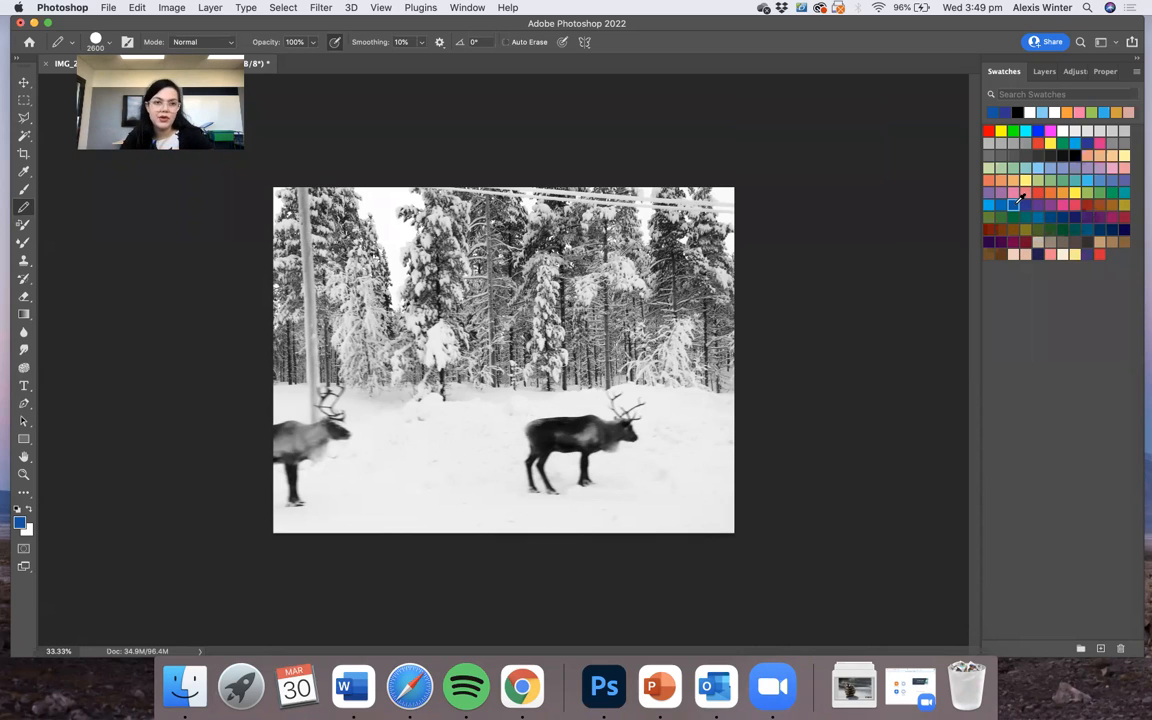
click(1033, 71)
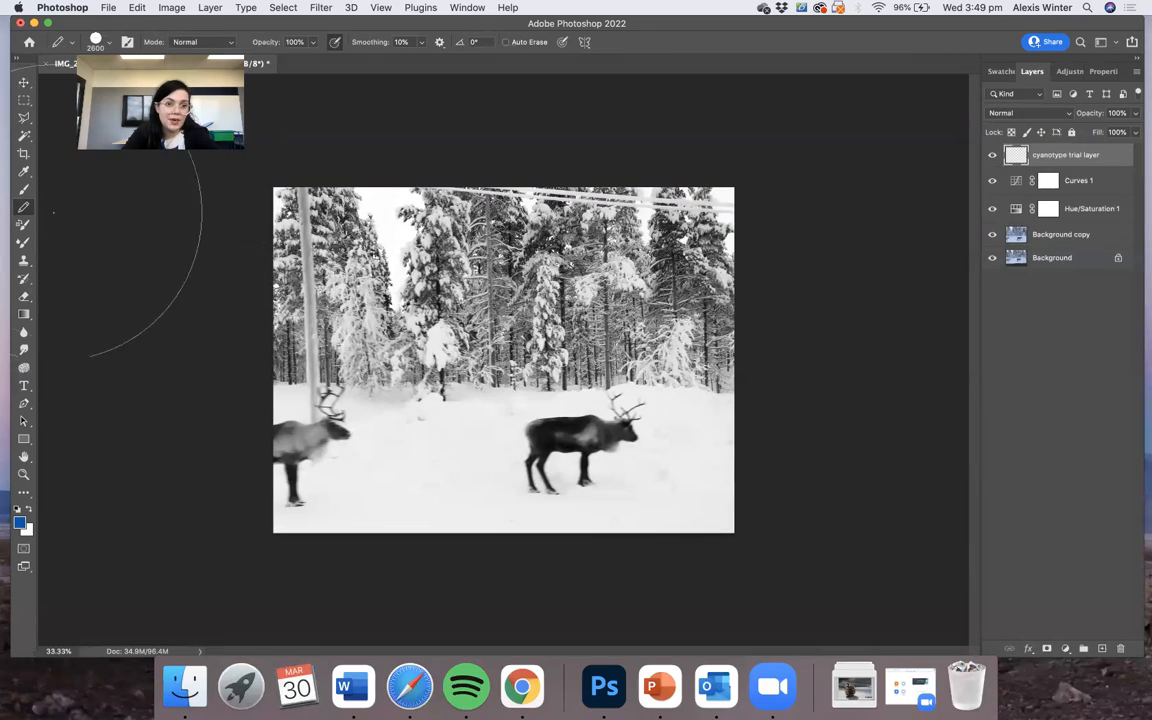
mouse_move(347, 238)
mouse_down()
mouse_move(830, 261)
mouse_move(491, 290)
mouse_move(332, 397)
mouse_move(621, 530)
mouse_move(250, 456)
mouse_move(836, 533)
mouse_up()
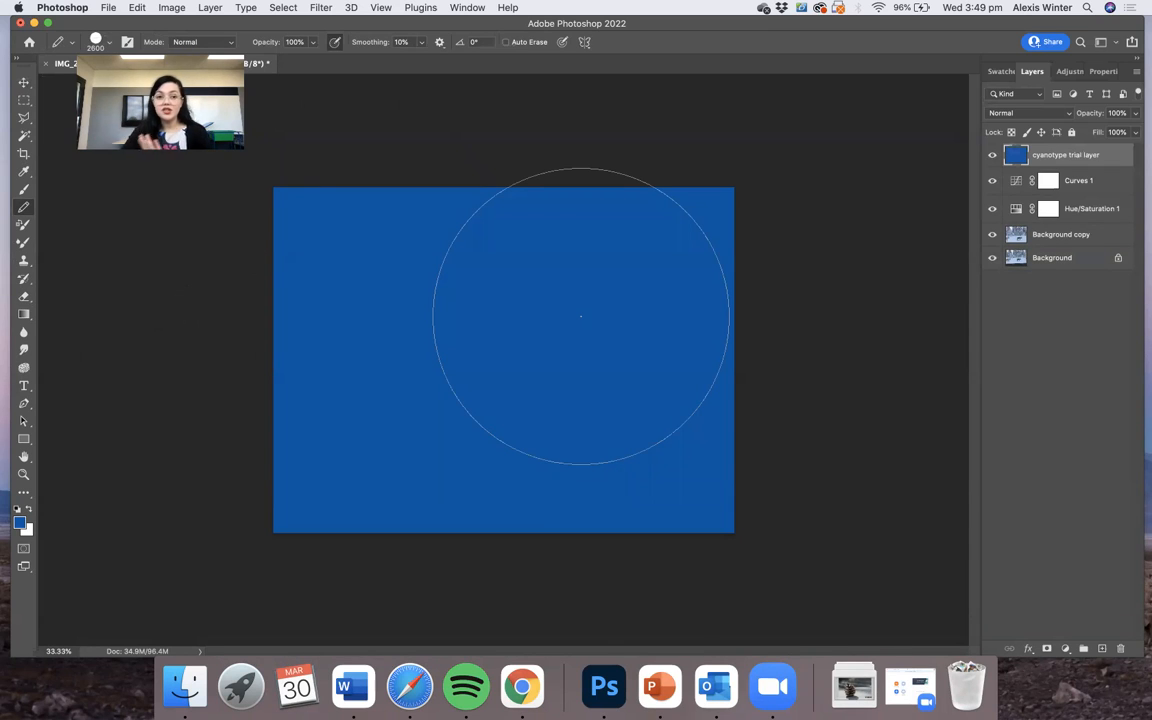
- Hide and show the blue cyanotype trial layer once, and set its blend mode to Screen
click(993, 154)
click(993, 154)
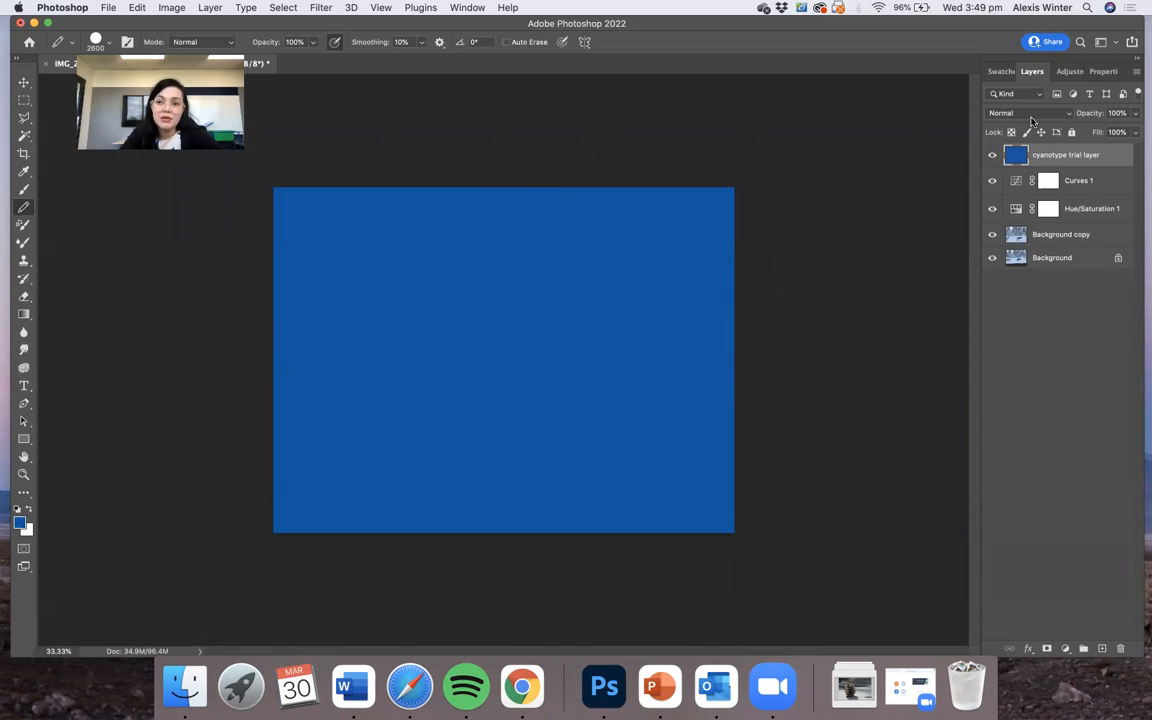
click(1062, 114)
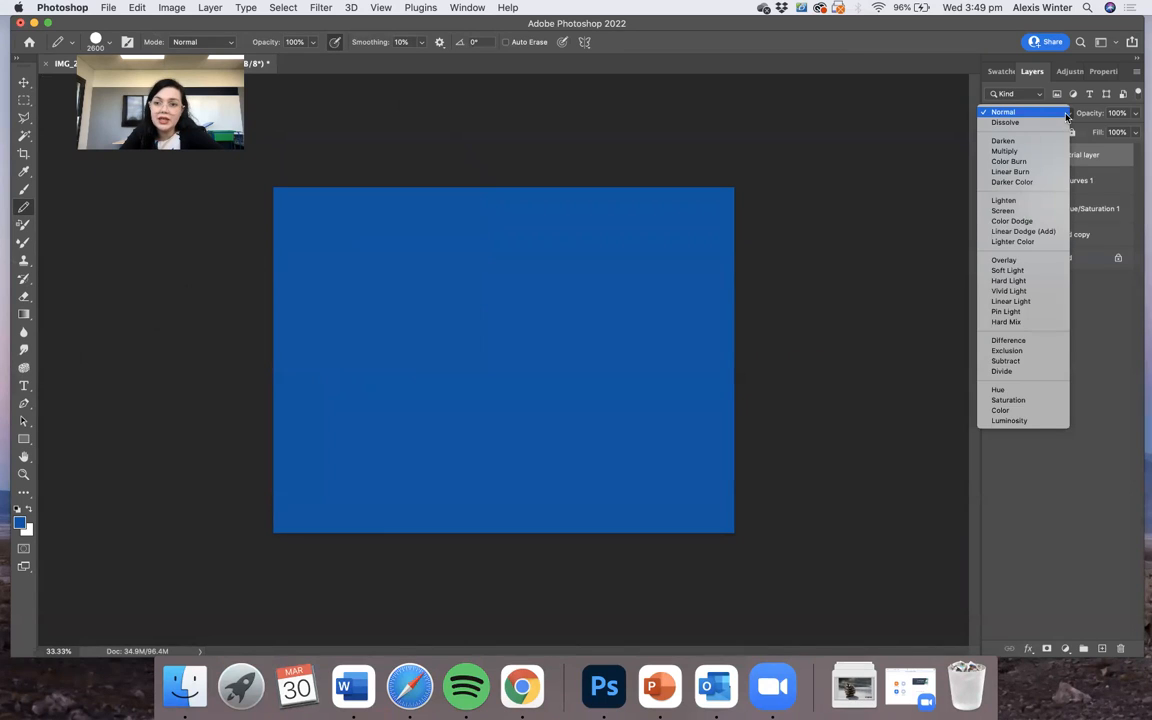
click(1004, 211)
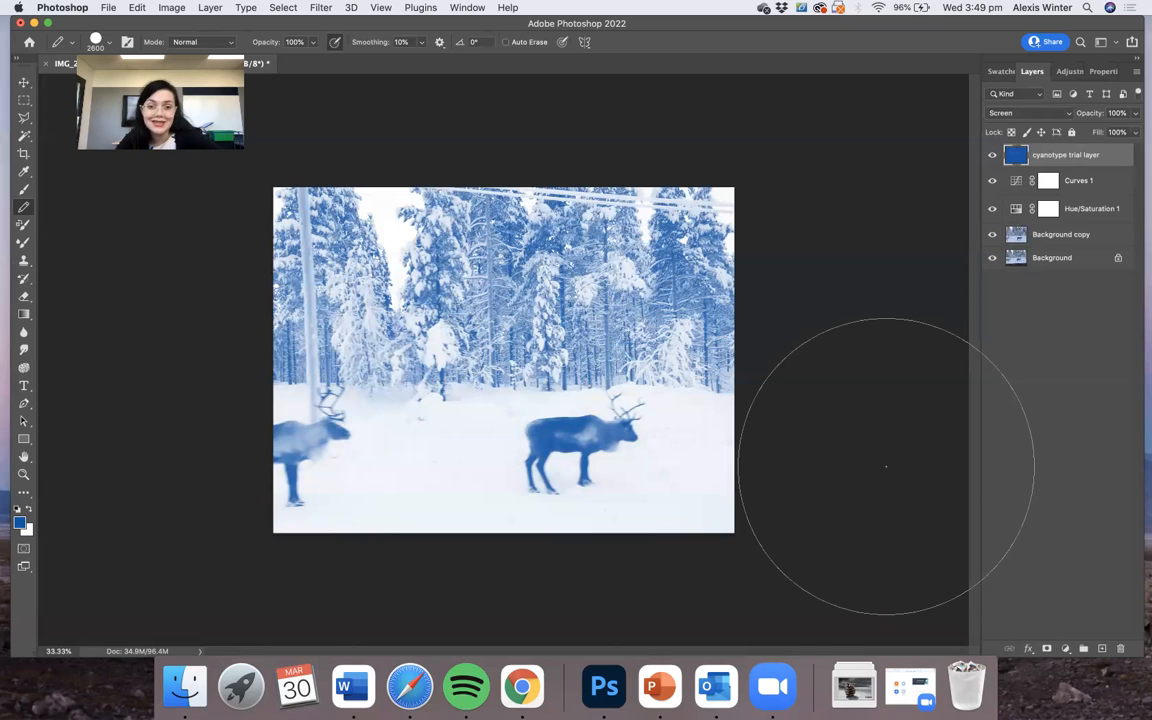
- Compare the blue mock-up with Curves 1 hidden, examining the reindeer up close, and show Curves 1 again
click(992, 180)
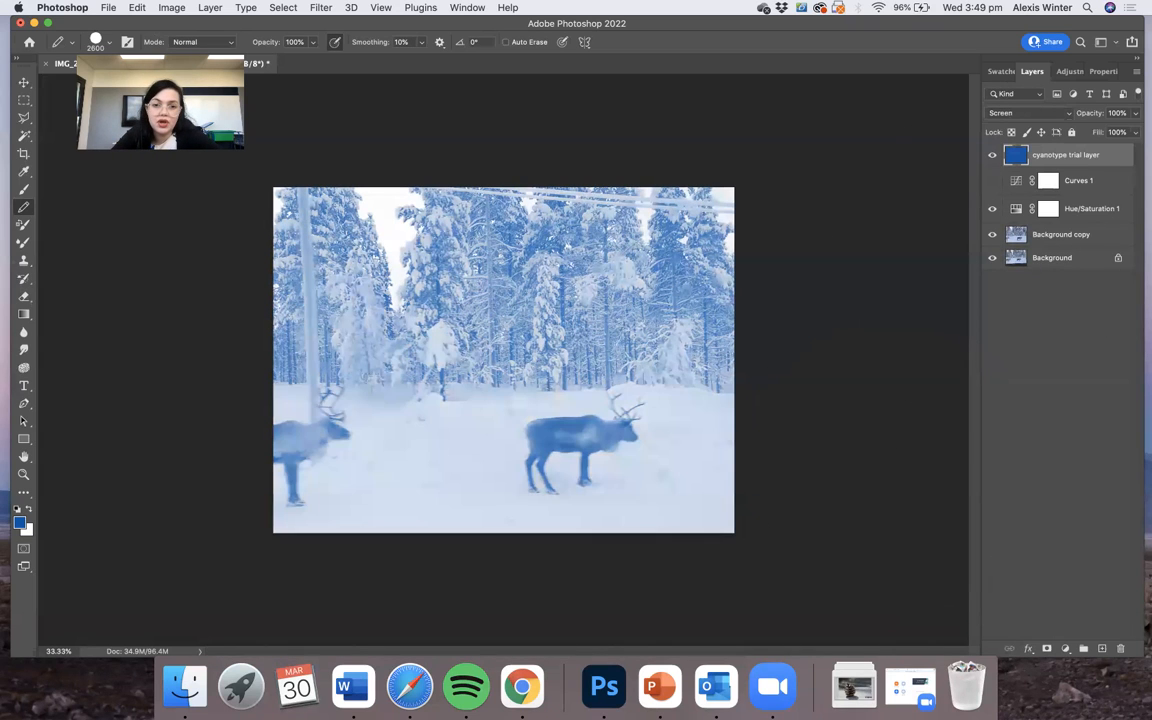
key(super+plus)
key(super+plus)
key(super+plus)
scroll(352, 370, down, 5)
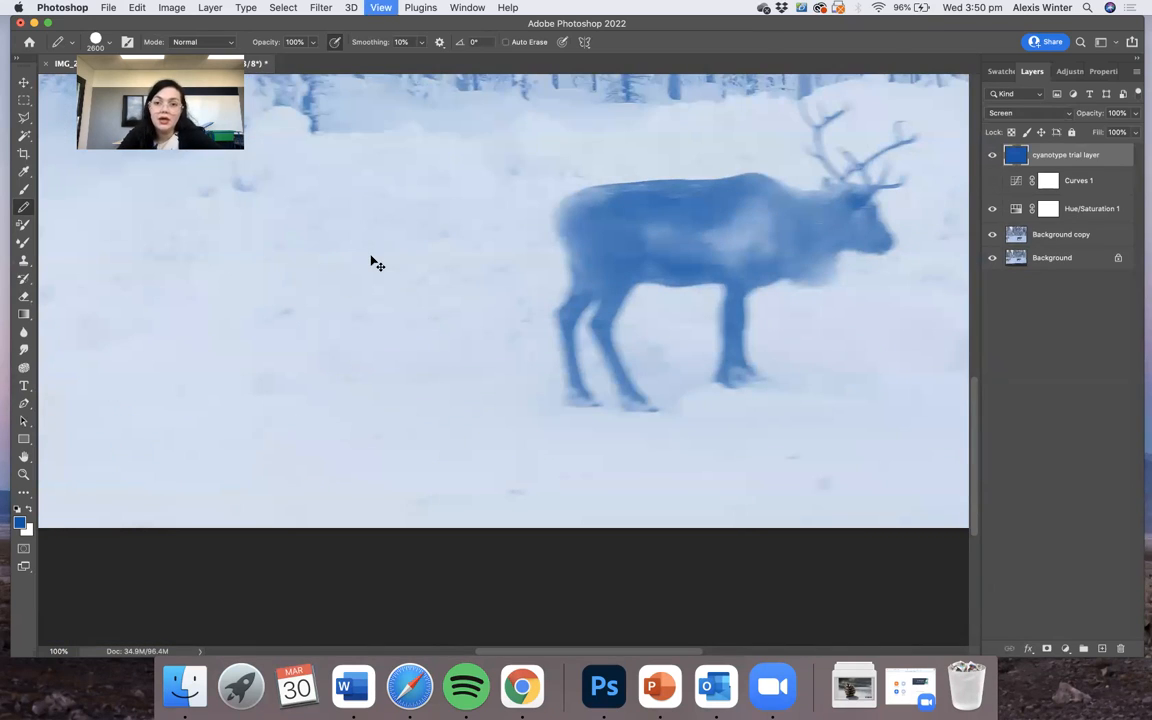
key(super+minus)
key(super+minus)
key(super+minus)
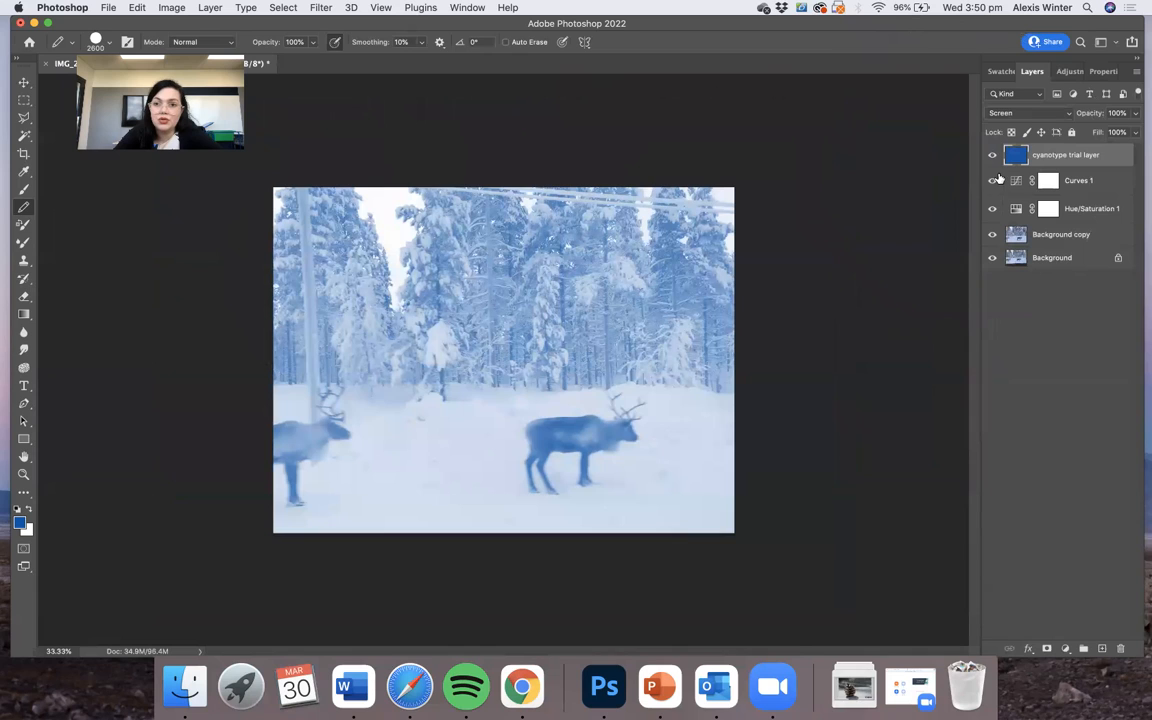
click(992, 180)
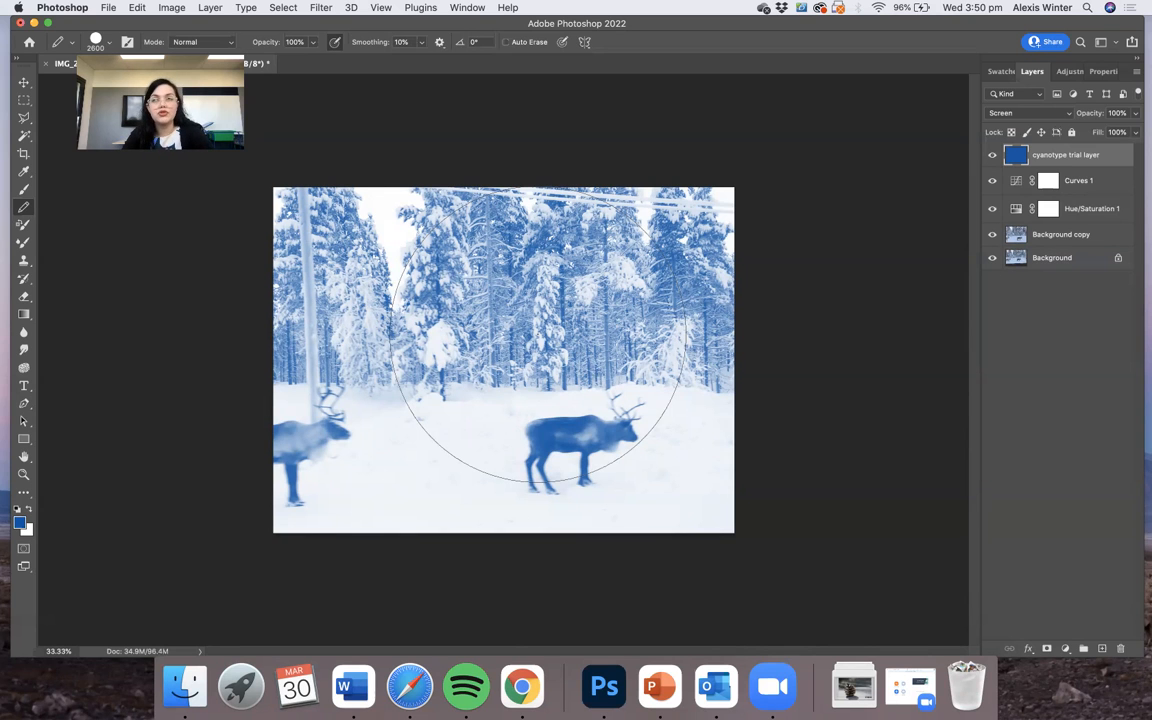
- Switch to Word to review the list of cyanotype mock-up steps, and return to Photoshop
key(ctrl+Up)
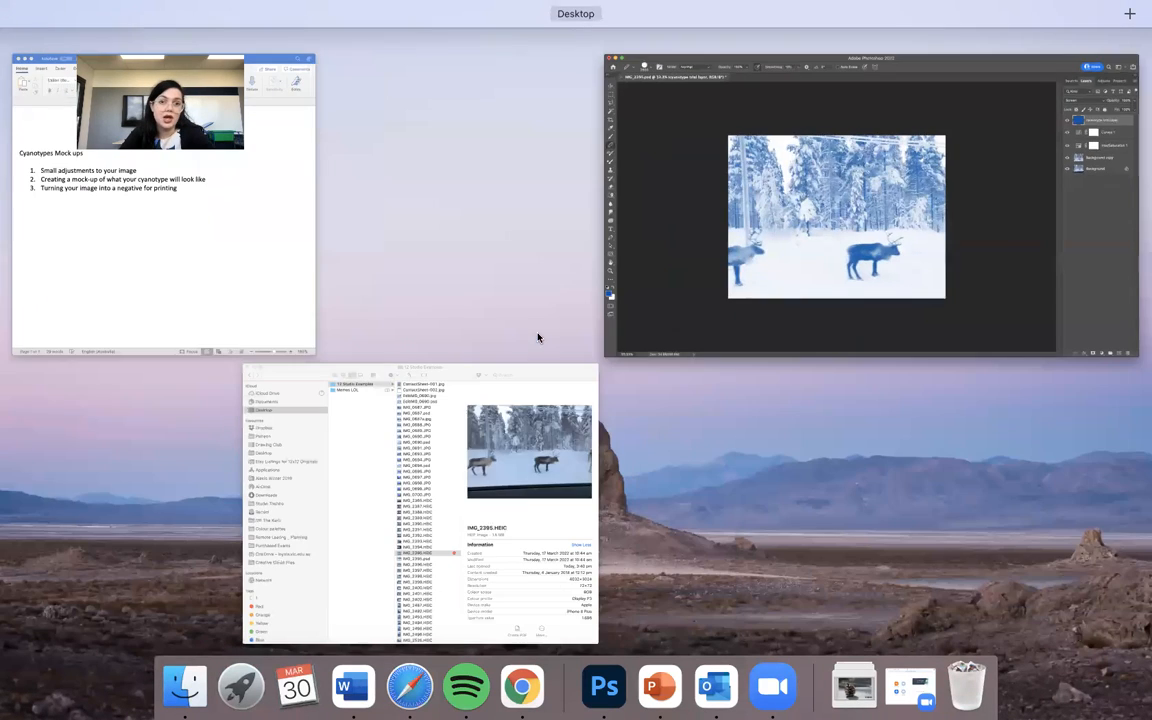
click(165, 257)
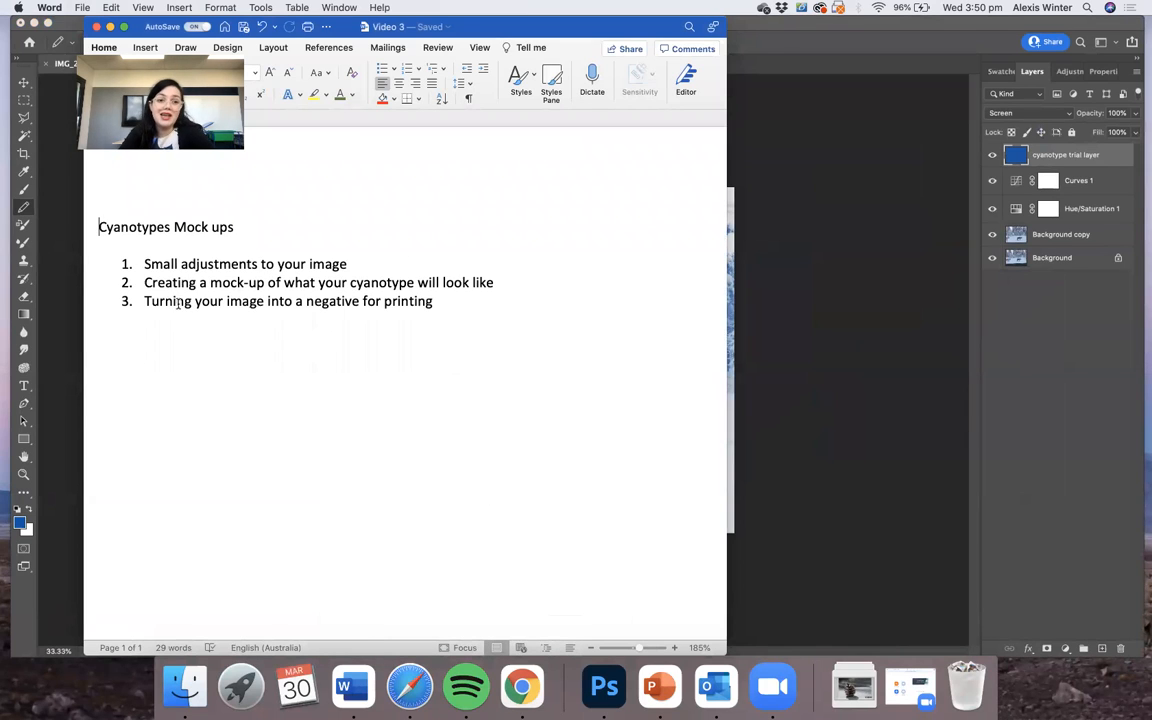
click(800, 300)
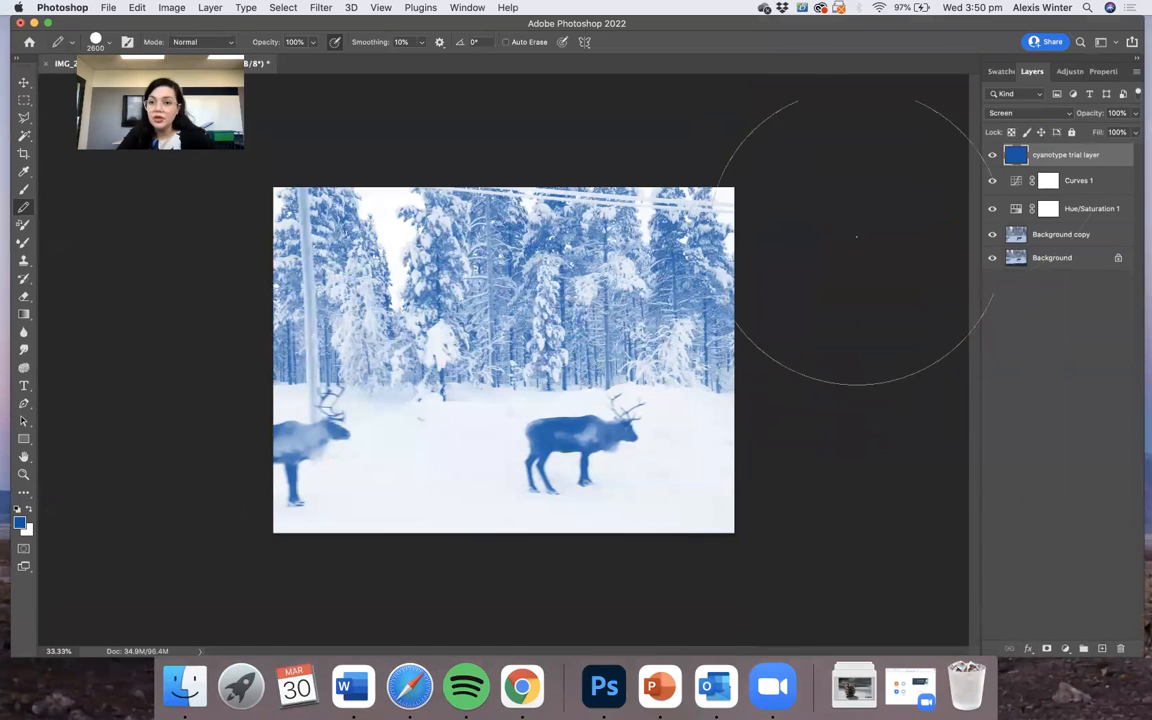
- Compare the image with and without the cyanotype trial layer, and leave that layer hidden
click(992, 157)
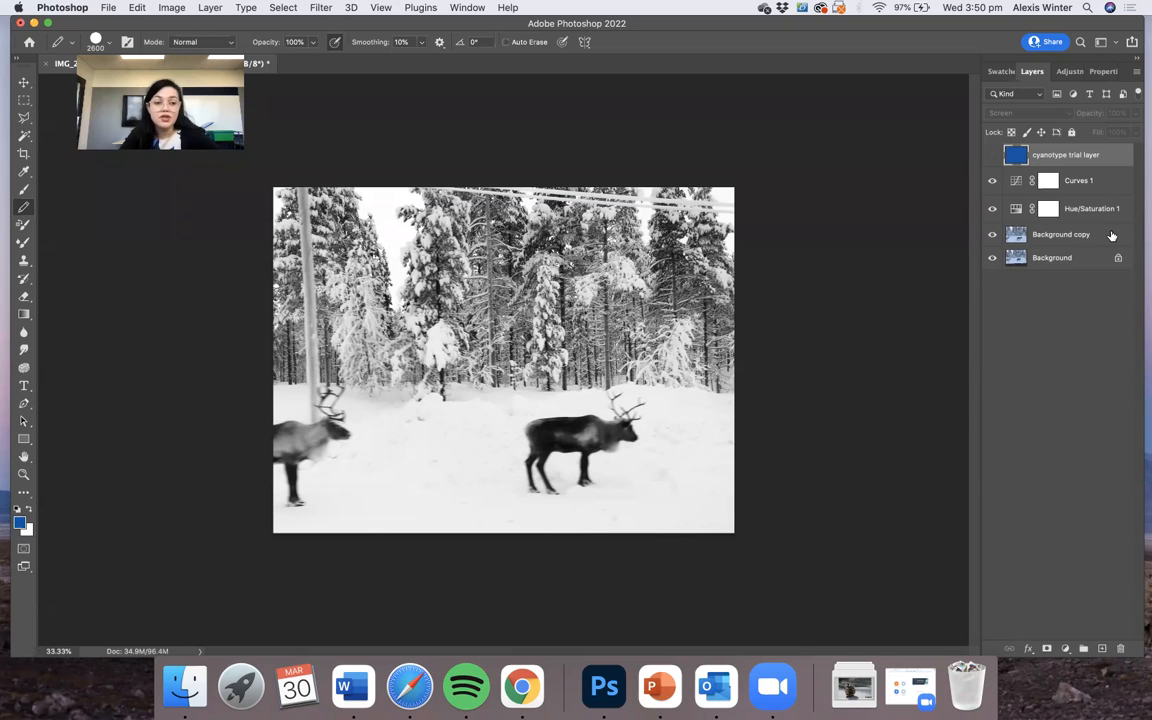
click(992, 156)
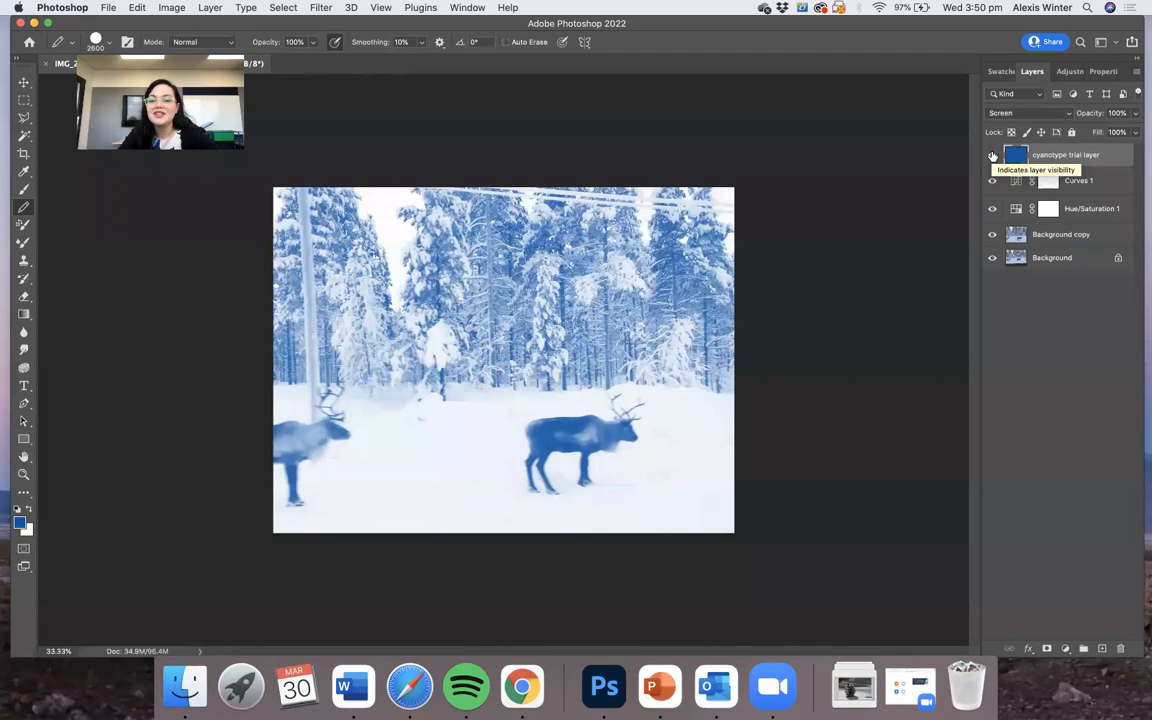
click(992, 156)
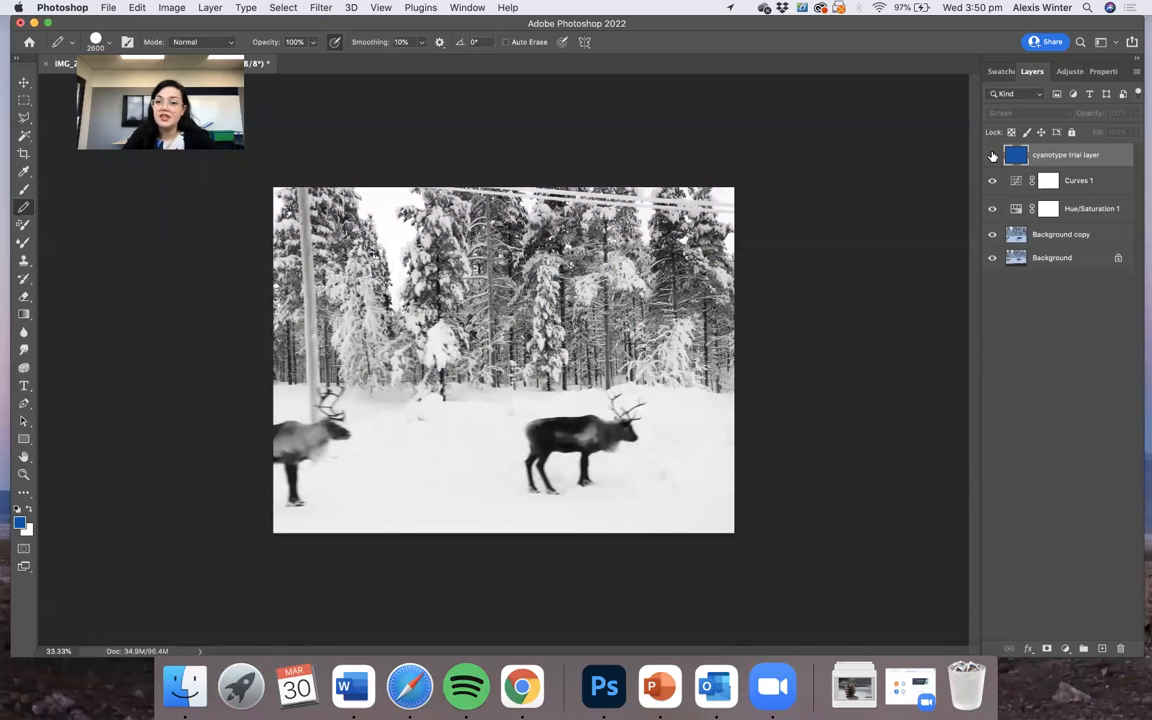
- Merge the Curves 1, Hue/Saturation 1 and Background copy layers into one layer
click(1093, 182)
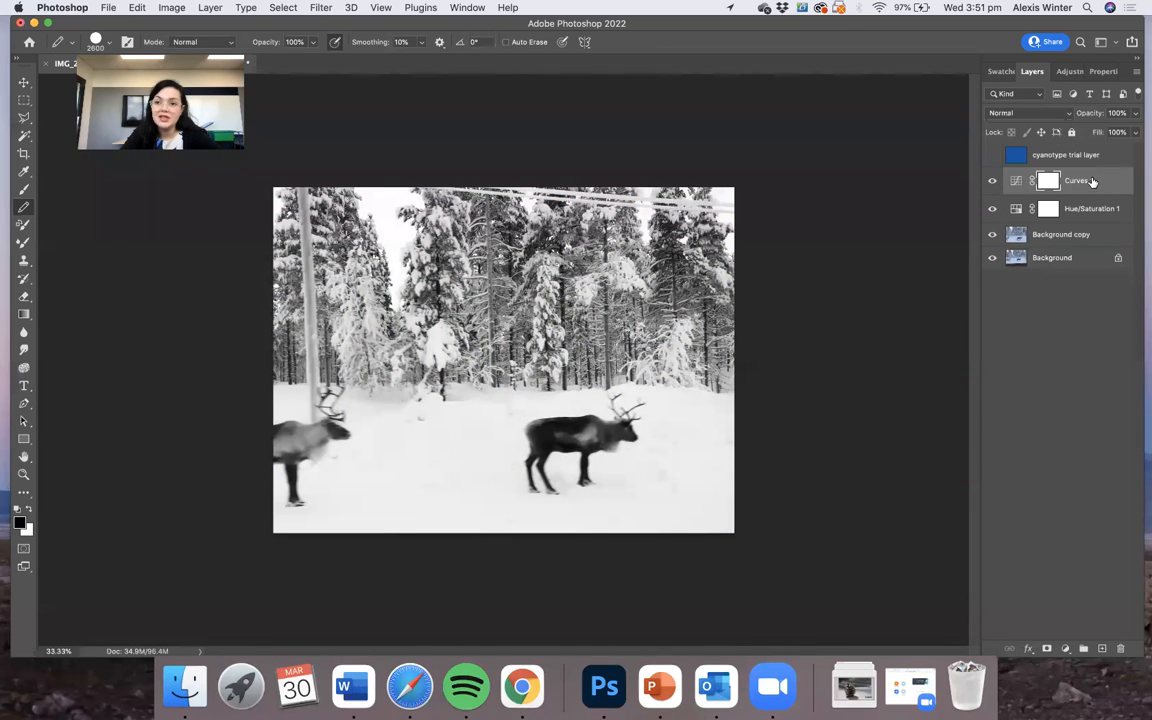
shift+click(1082, 237)
click(991, 233)
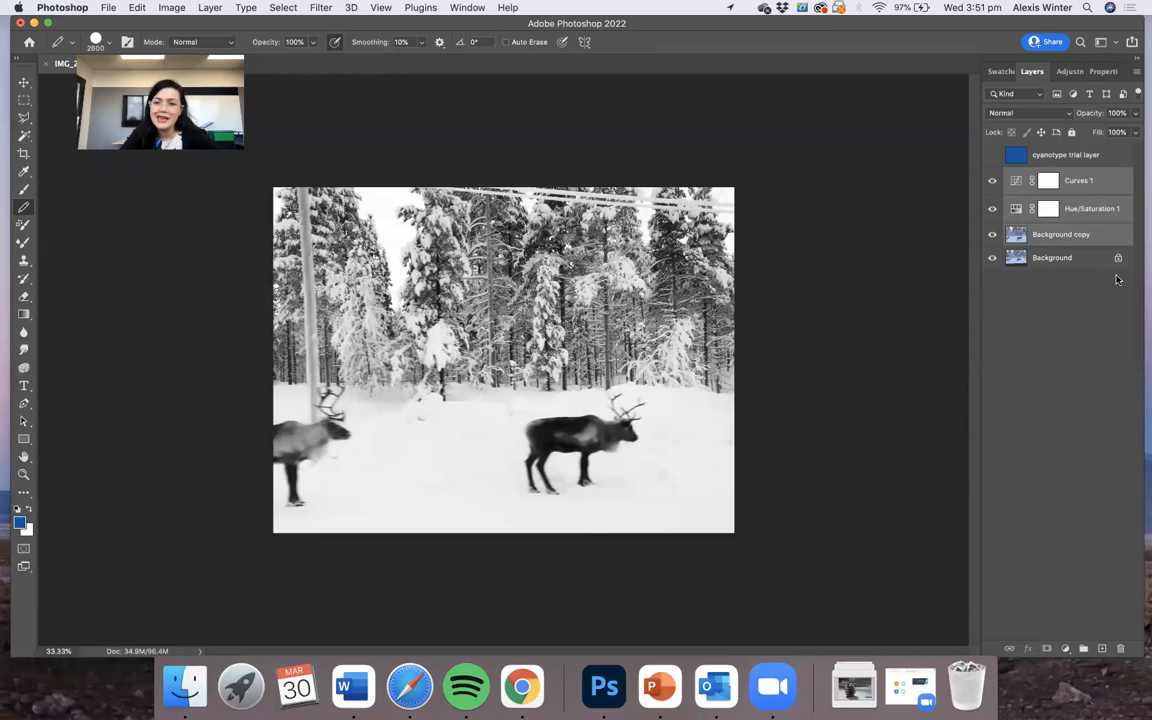
click(1139, 70)
click(996, 512)
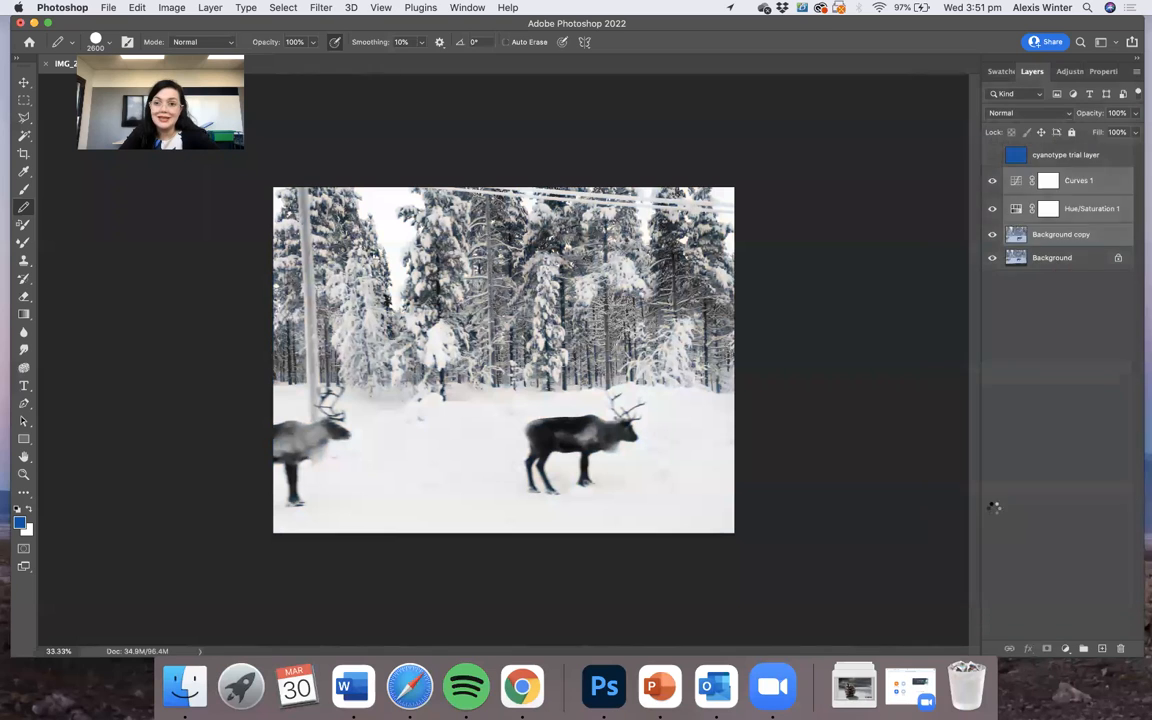
- Hide and show the merged Curves 1 layer twice to compare it with the original Background
click(992, 178)
click(992, 178)
click(992, 180)
click(992, 180)
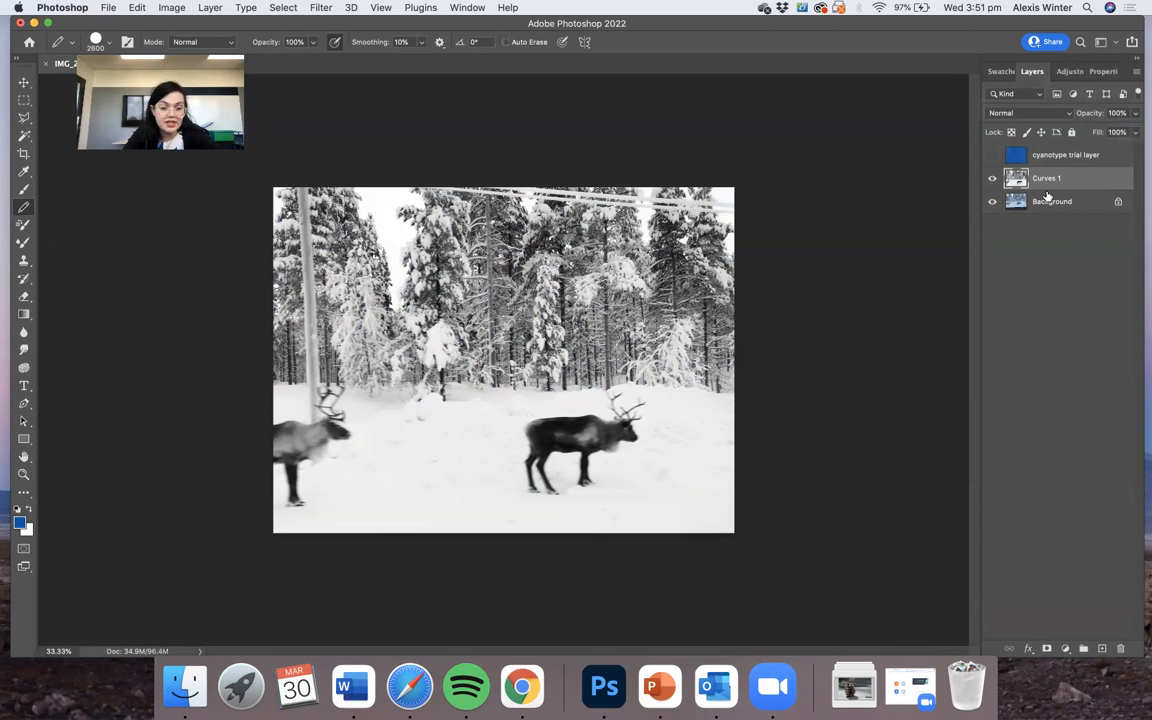
- Select the whole canvas, invert the merged Curves 1 layer into a negative, and deselect
key(super+a)
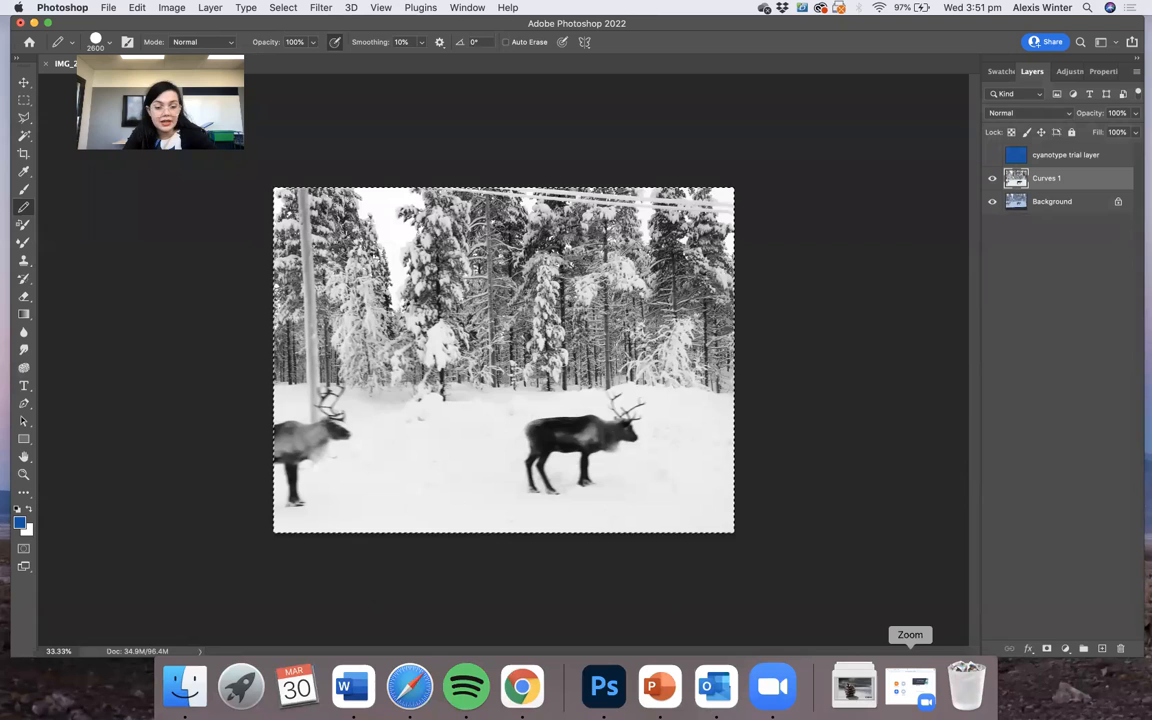
key(super+i)
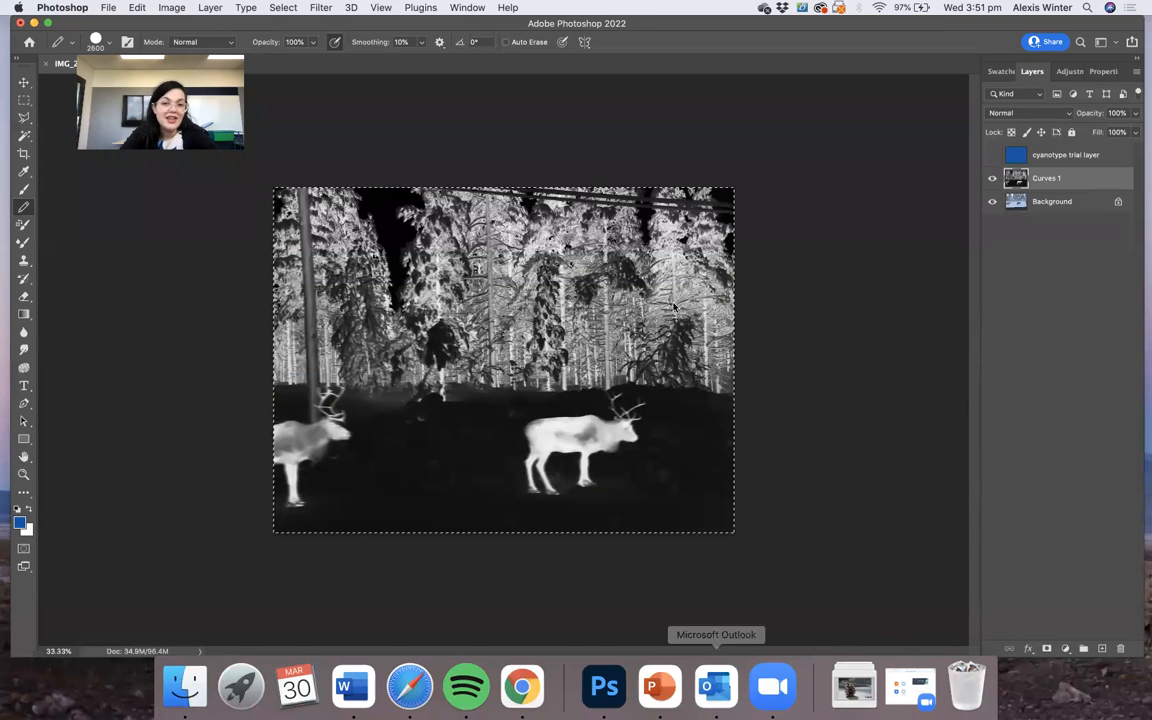
key(m)
key(super+d)
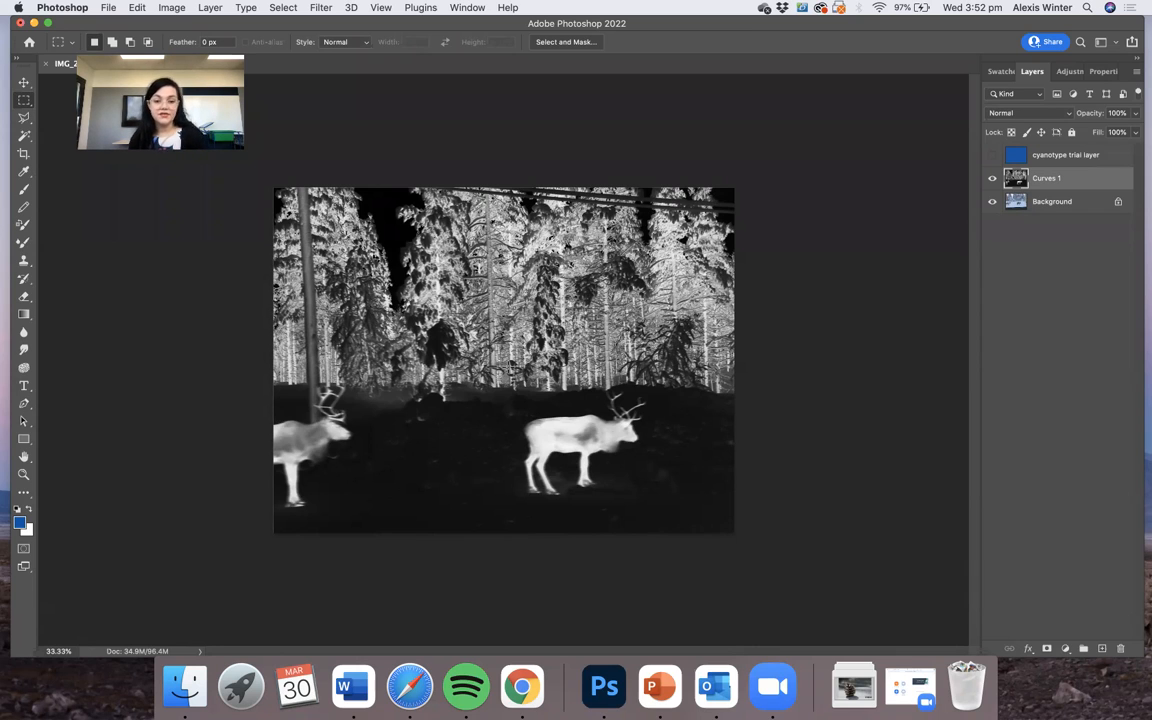
- Invert the whole merged layer again to return it to a positive image, and clear the selection
key(super+a)
key(super+i)
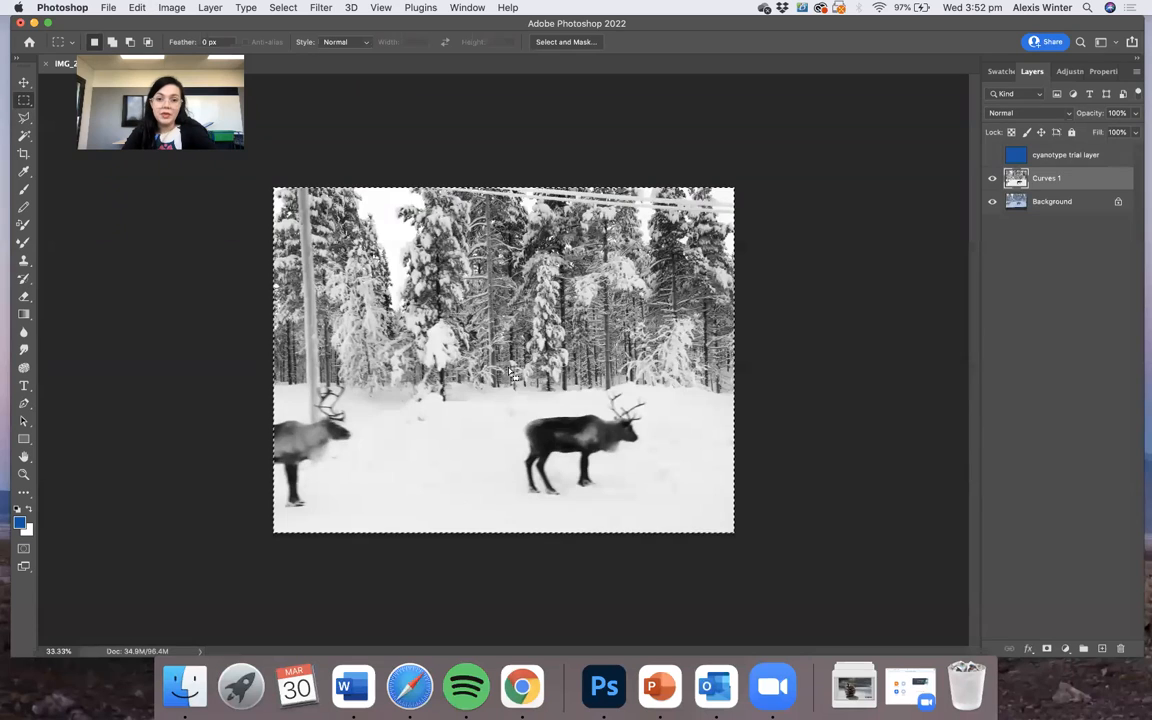
key(super+d)
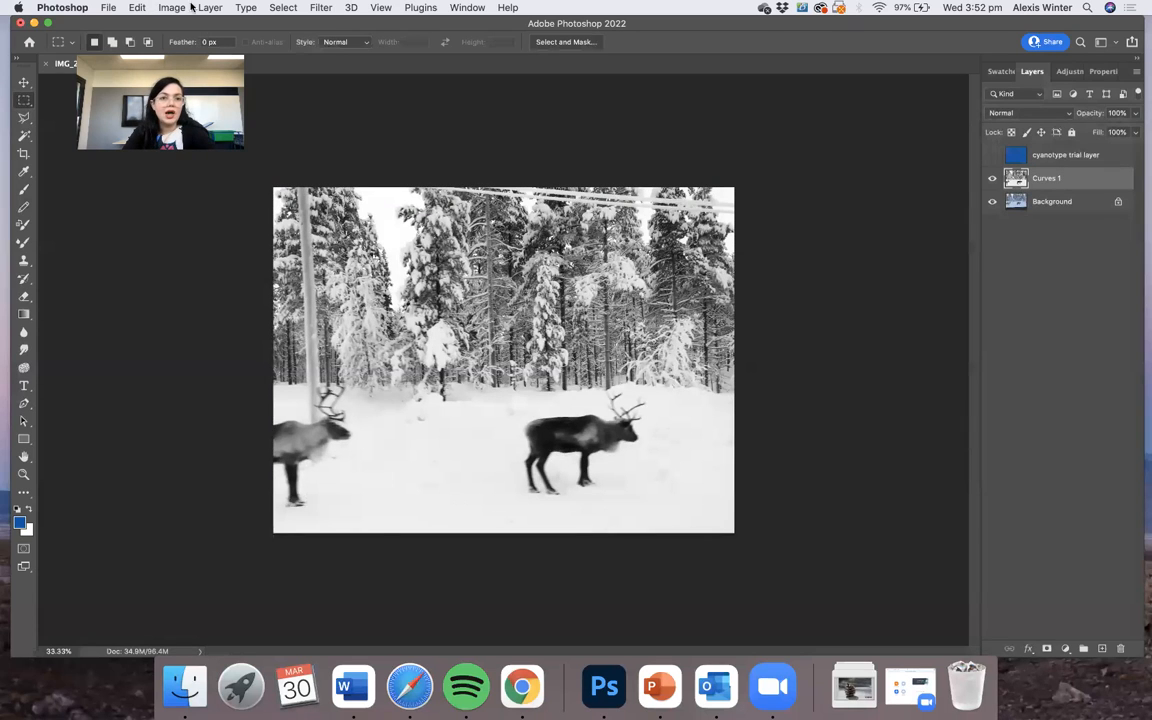
- Look through the editing commands and search the help for "select all"
click(136, 7)
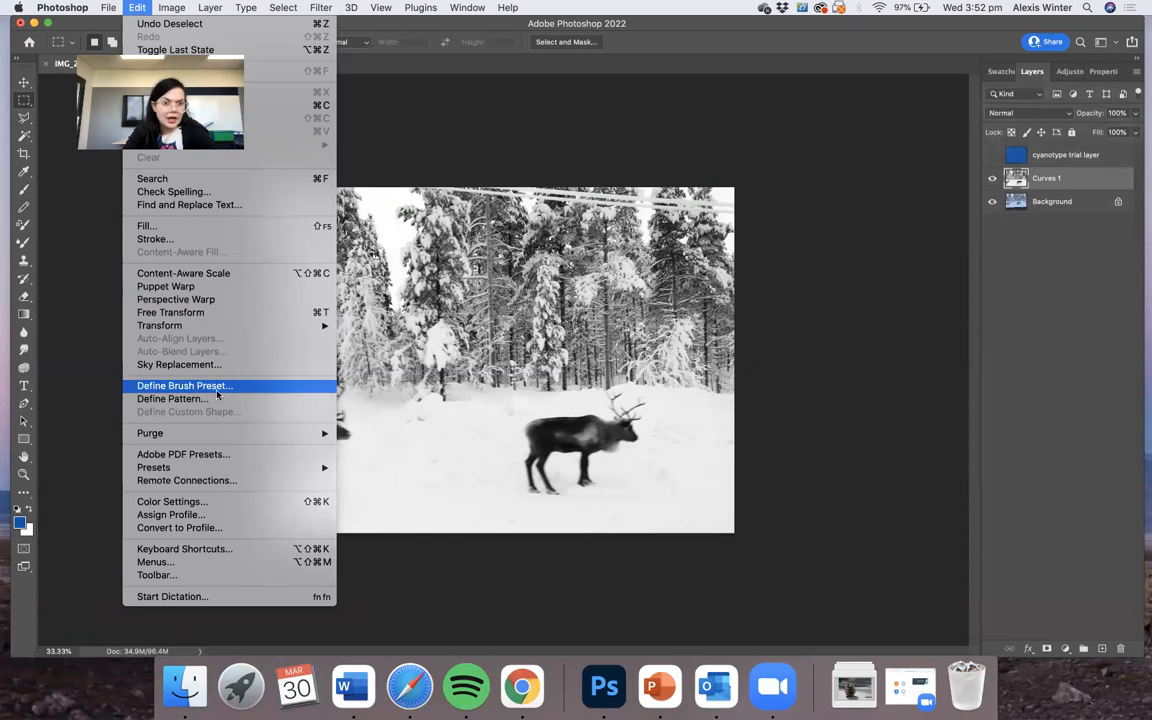
mouse_move(170, 8)
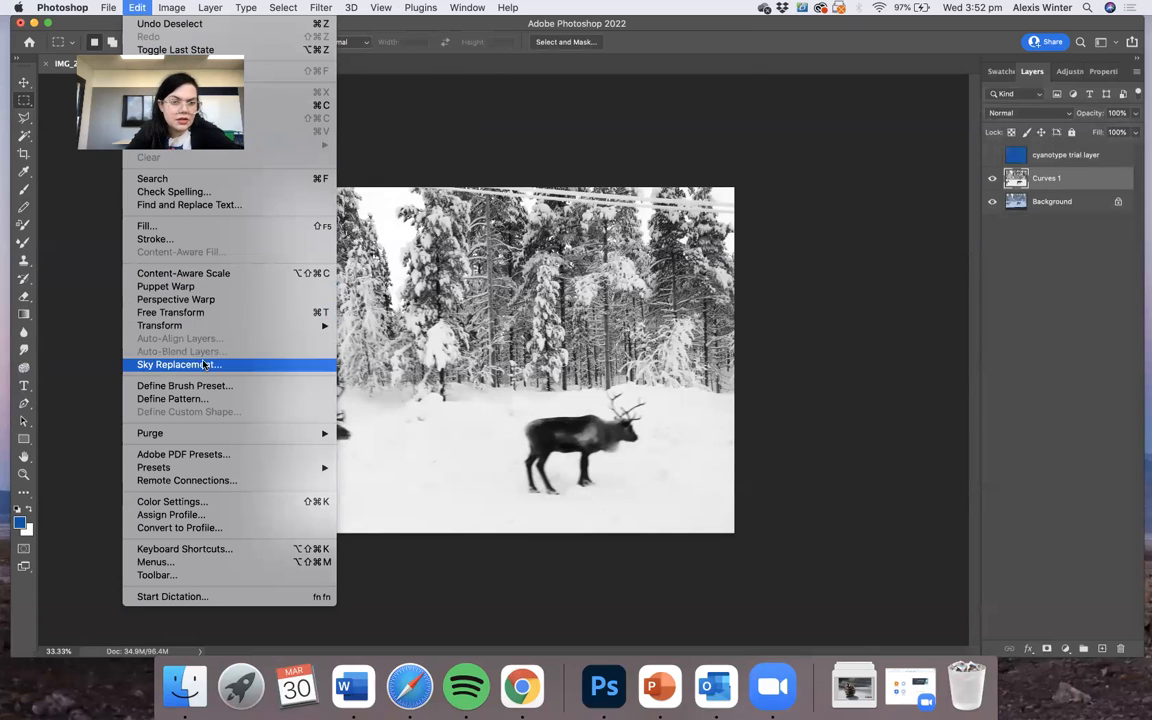
mouse_move(508, 8)
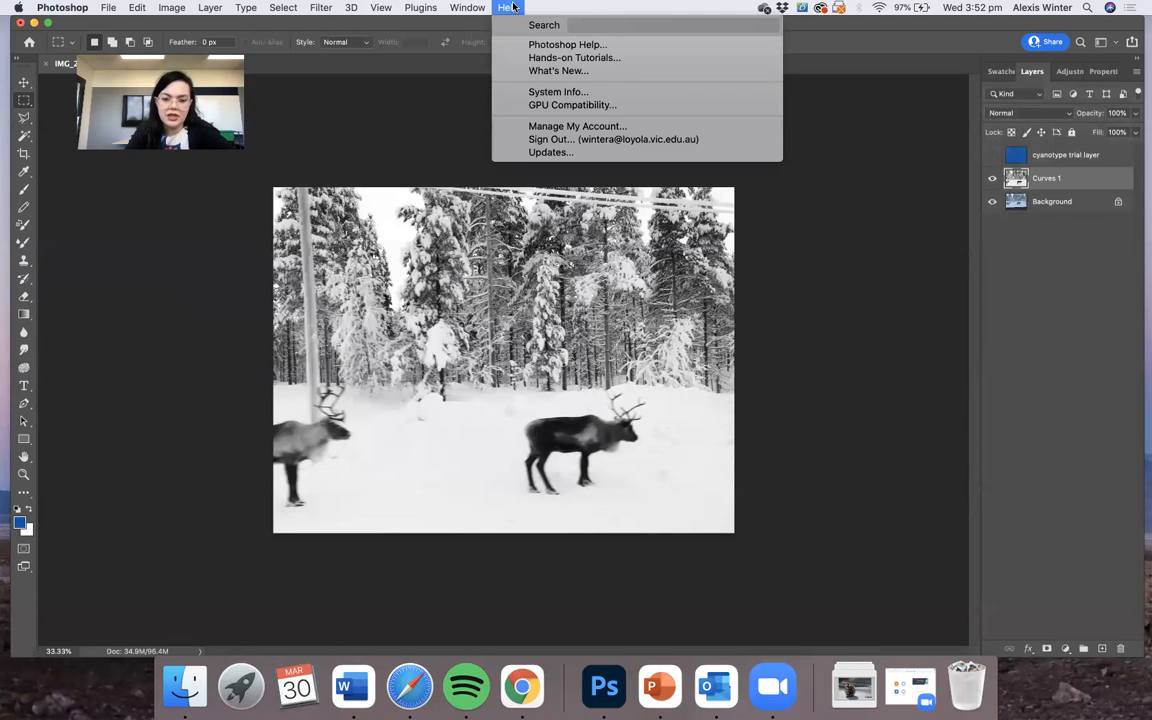
text(select all)
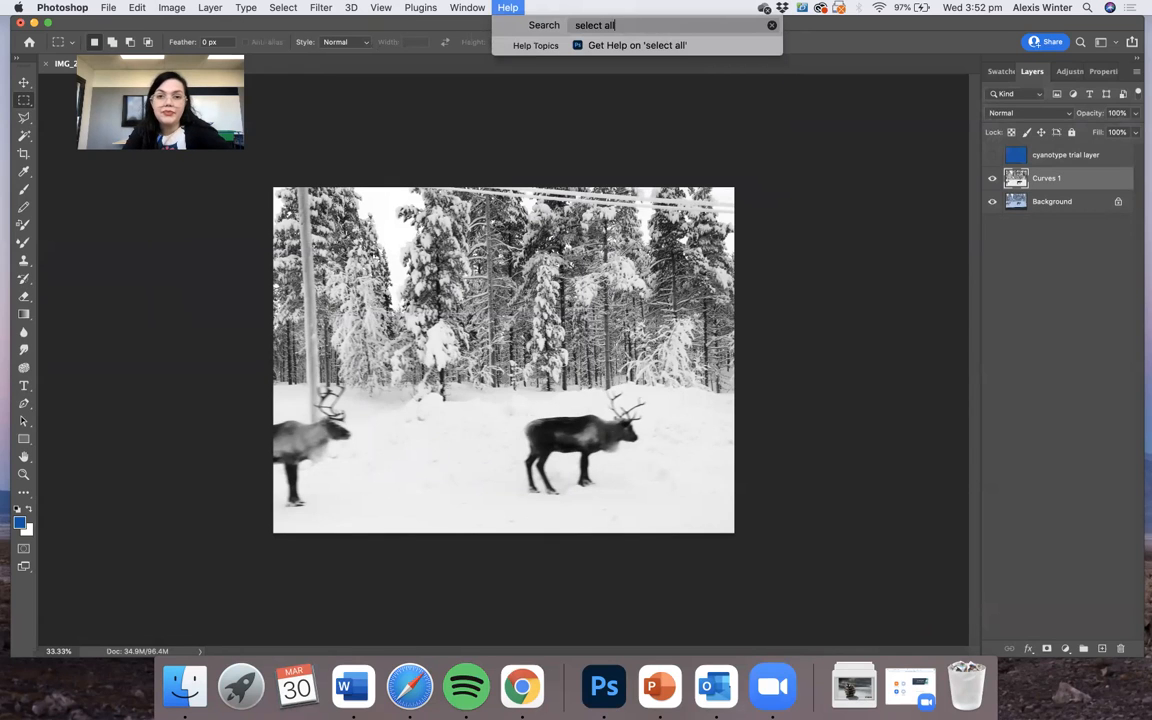
key(Escape)
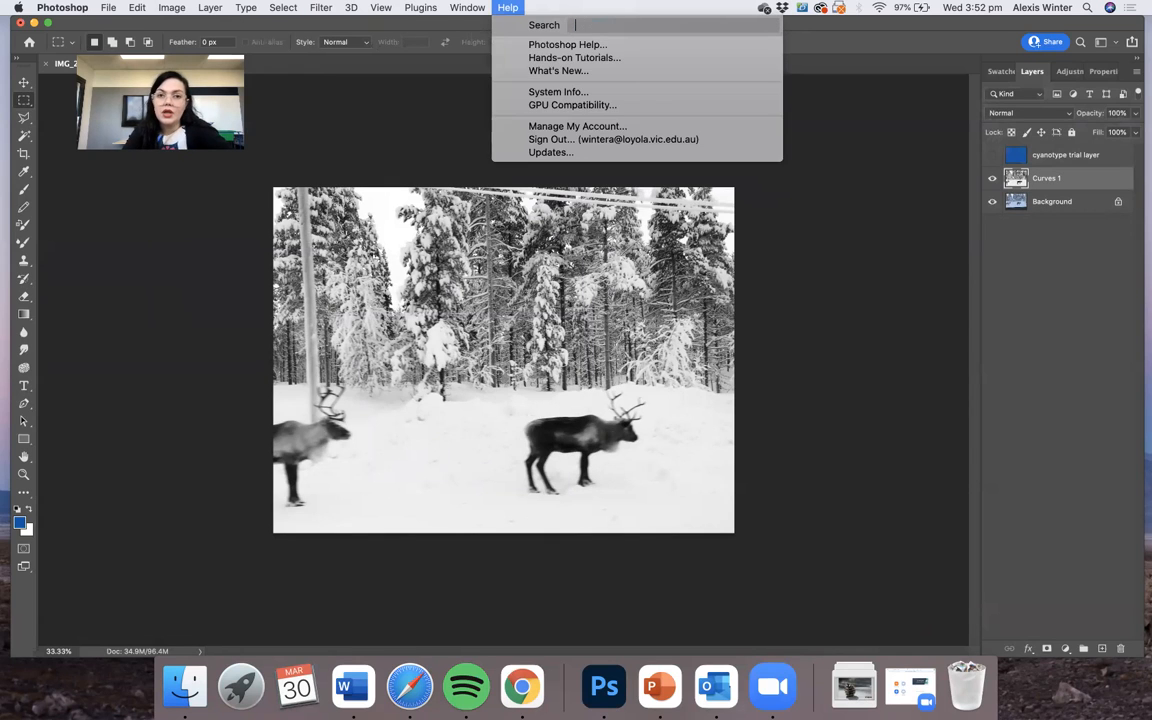
click(170, 300)
click(135, 8)
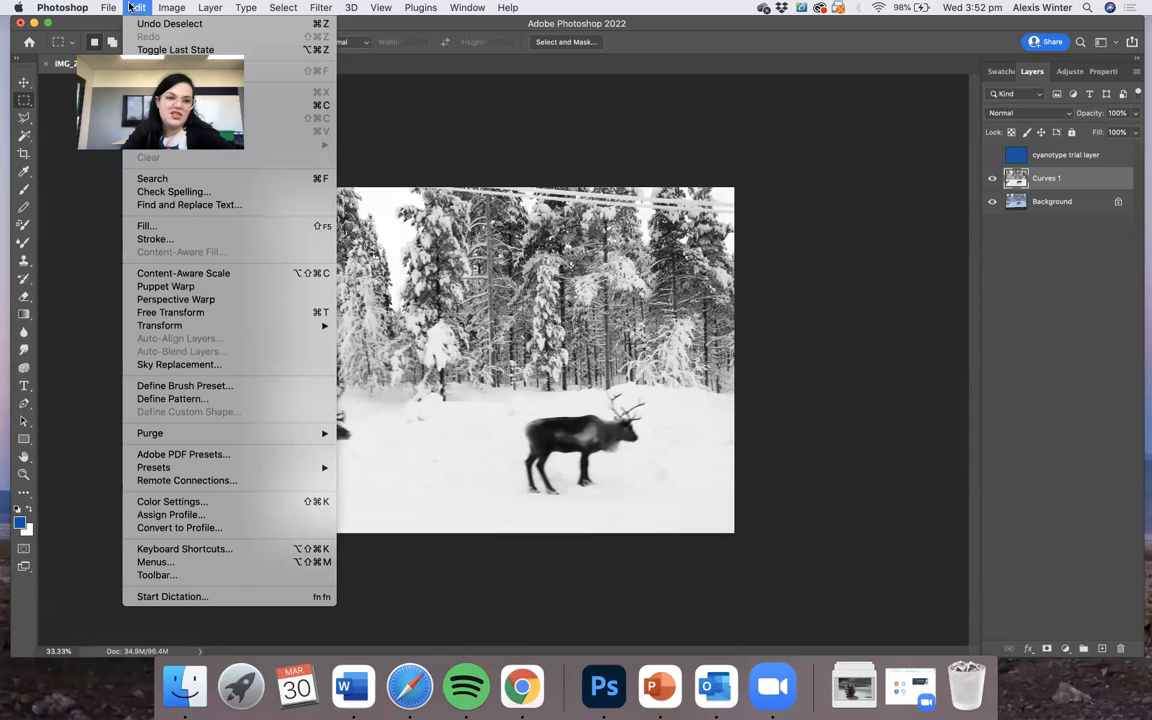
click(83, 313)
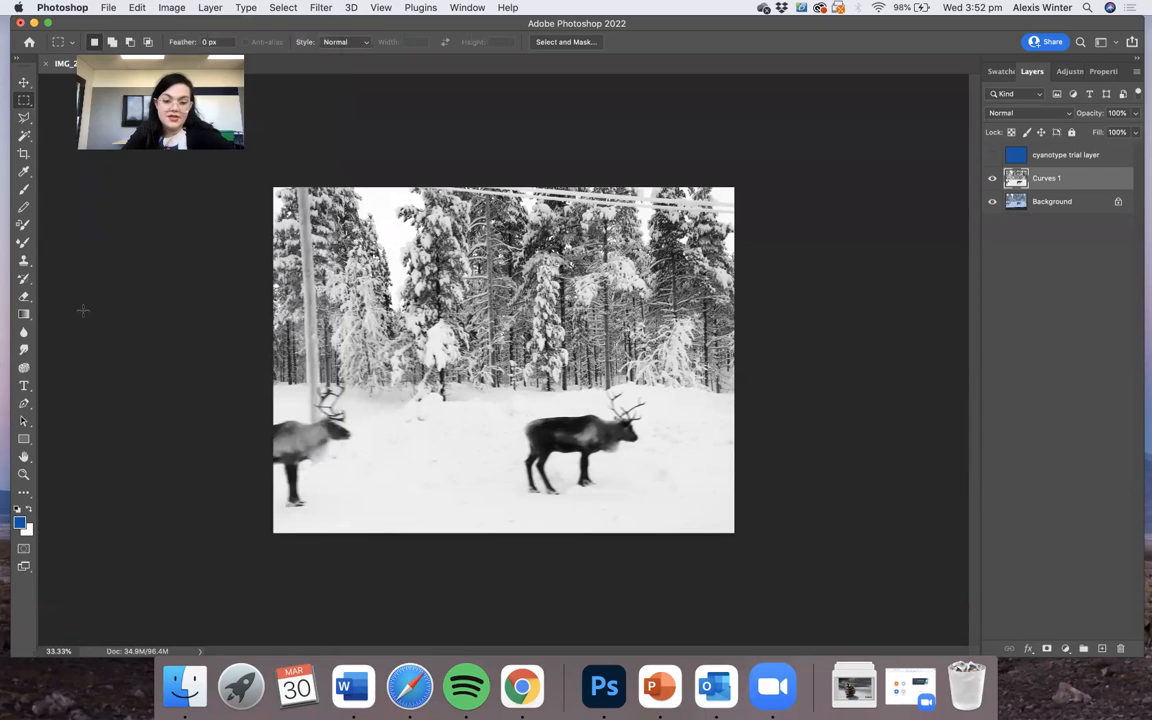
- Select the whole canvas, invert the colours of the Curves 1 layer into a negative, and deselect
key(super+a)
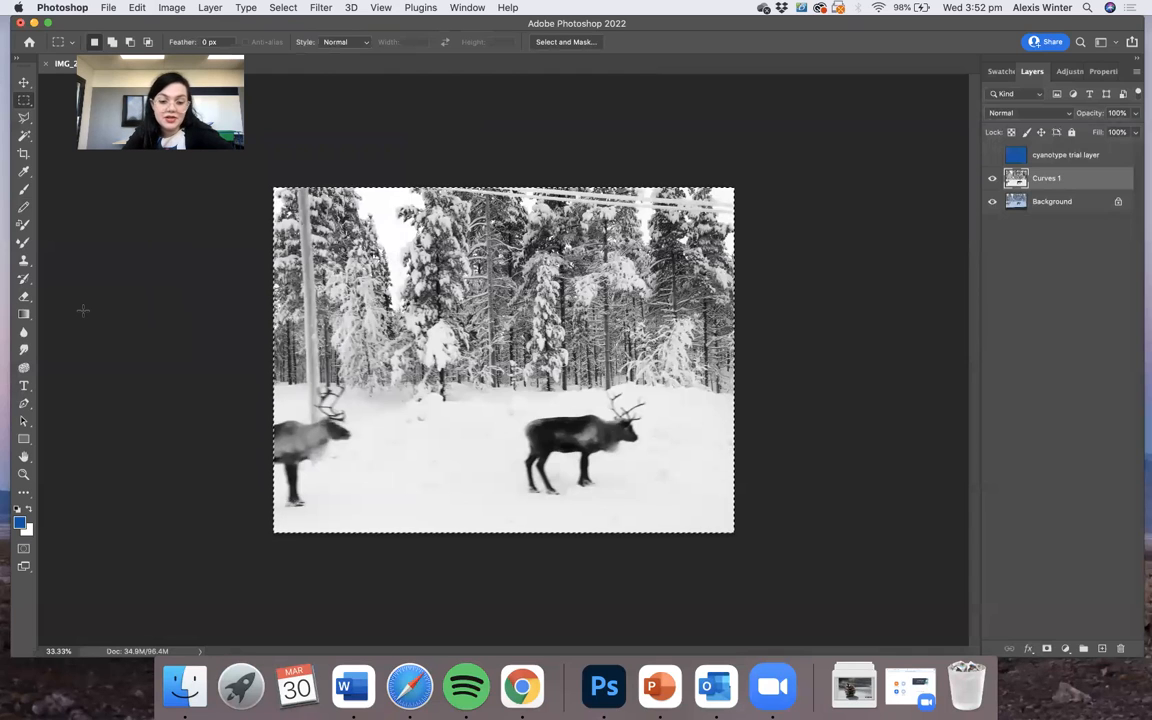
key(super+i)
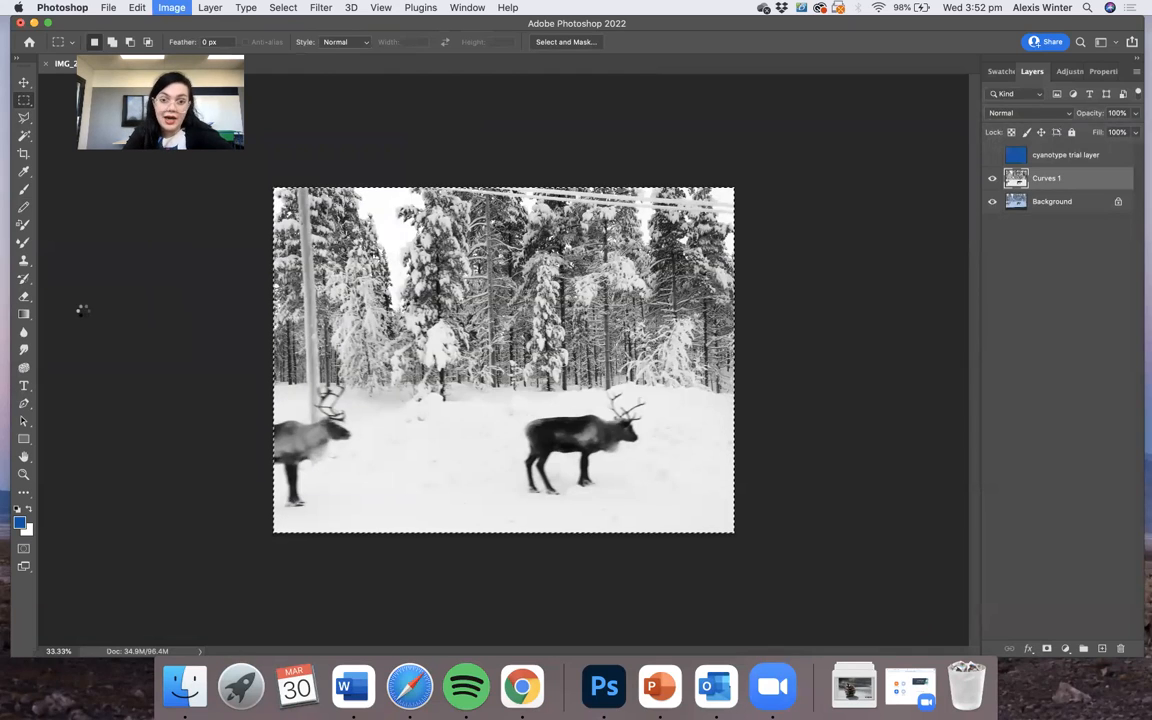
key(super+d)
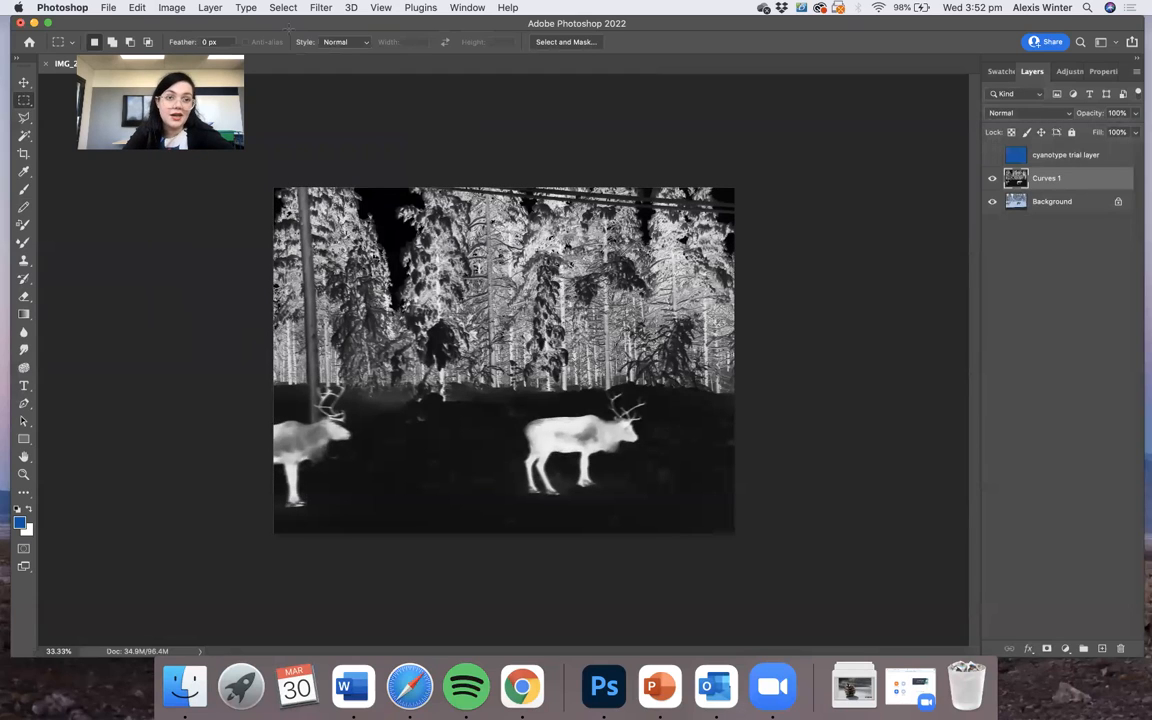
click(168, 8)
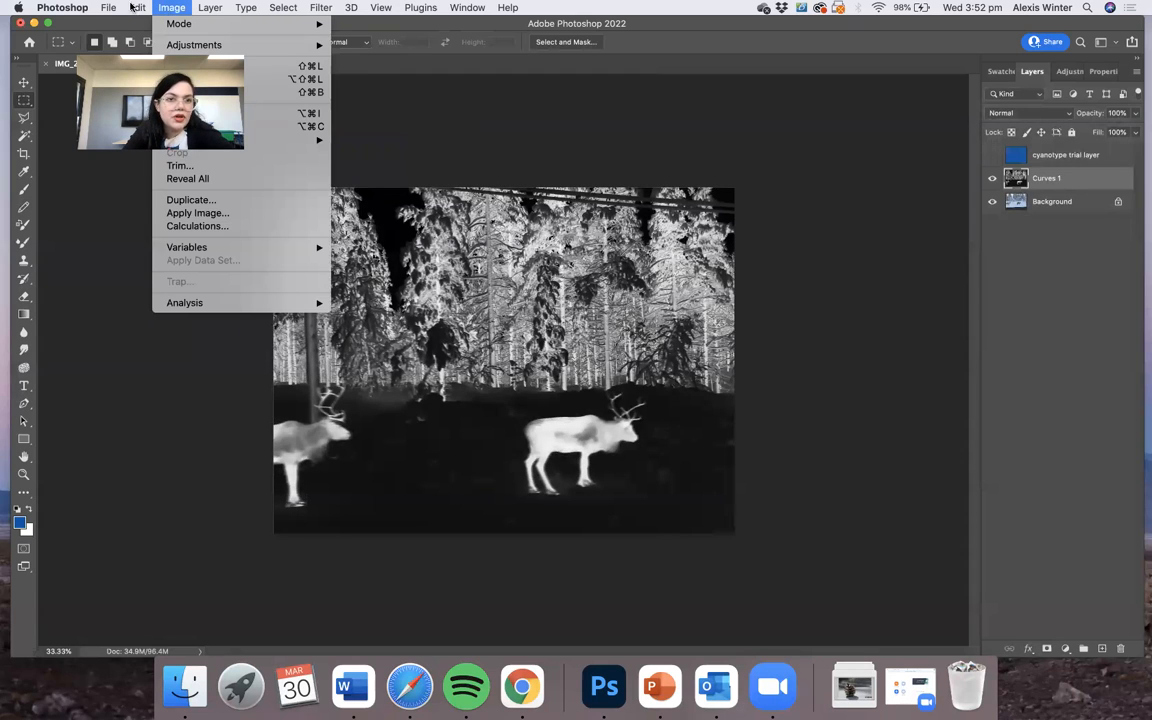
mouse_move(127, 7)
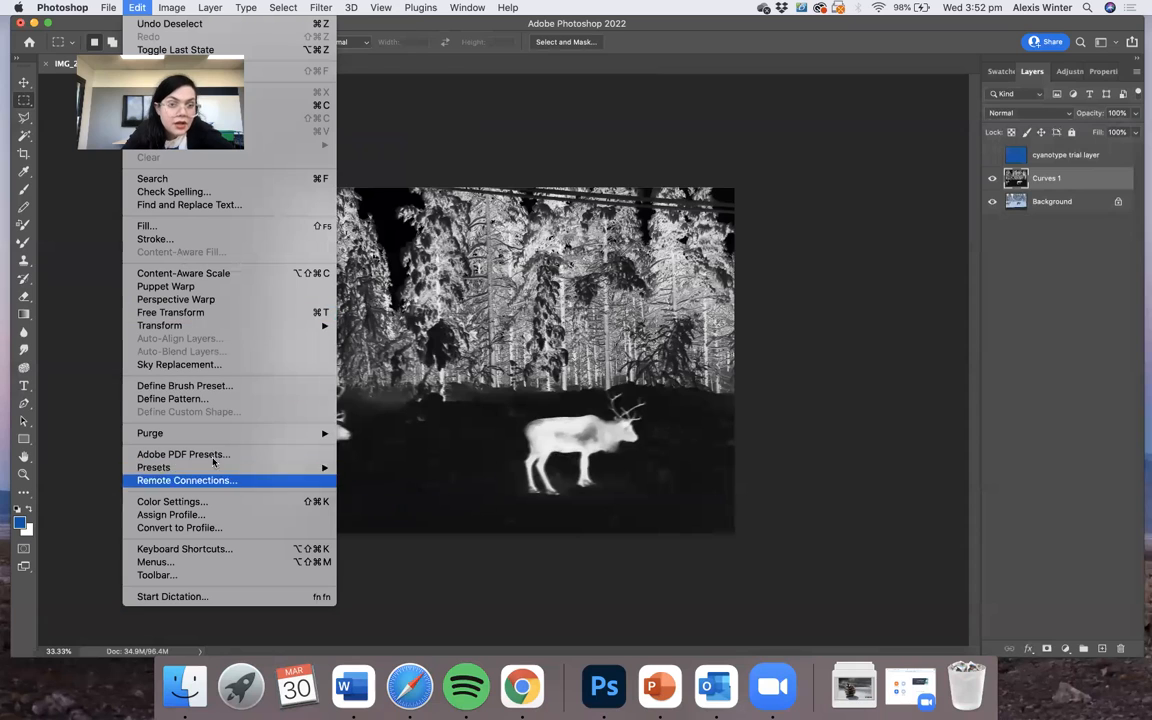
mouse_move(213, 8)
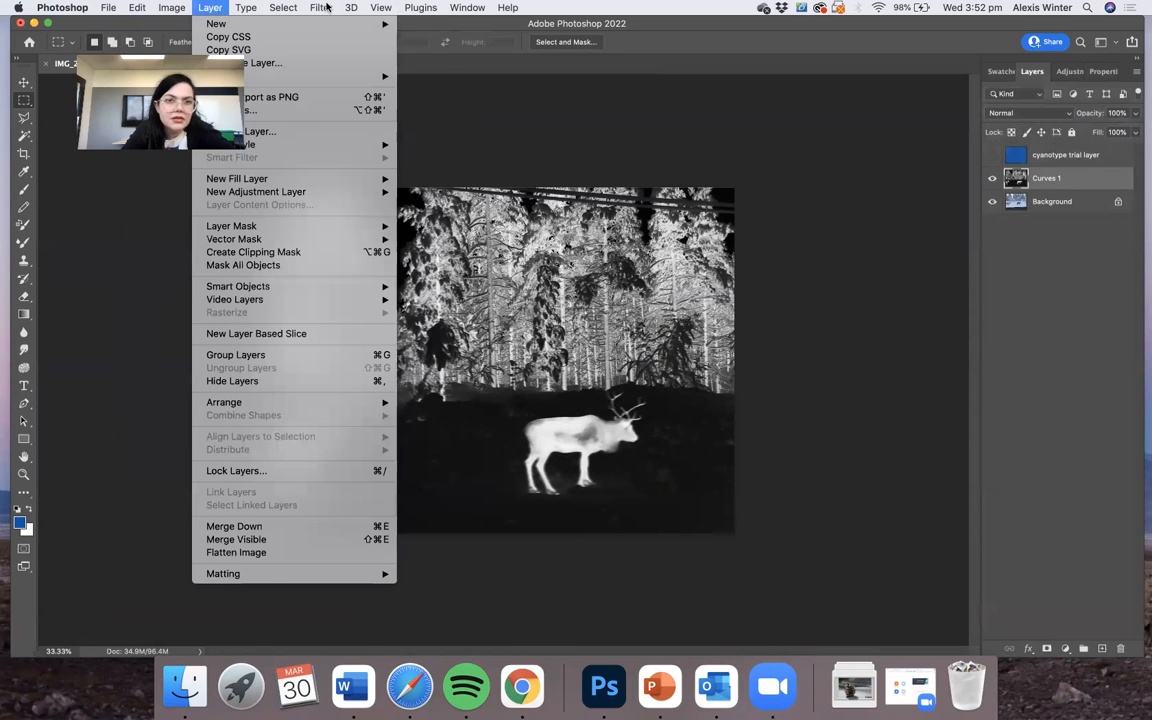
mouse_move(282, 8)
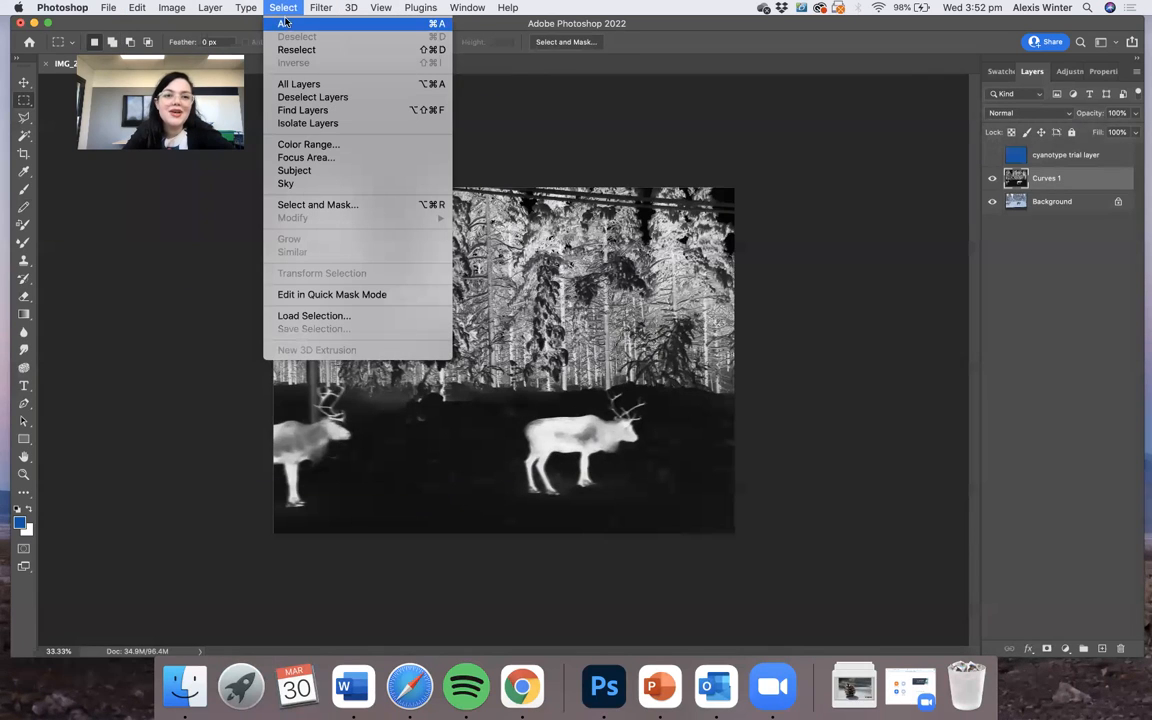
click(70, 340)
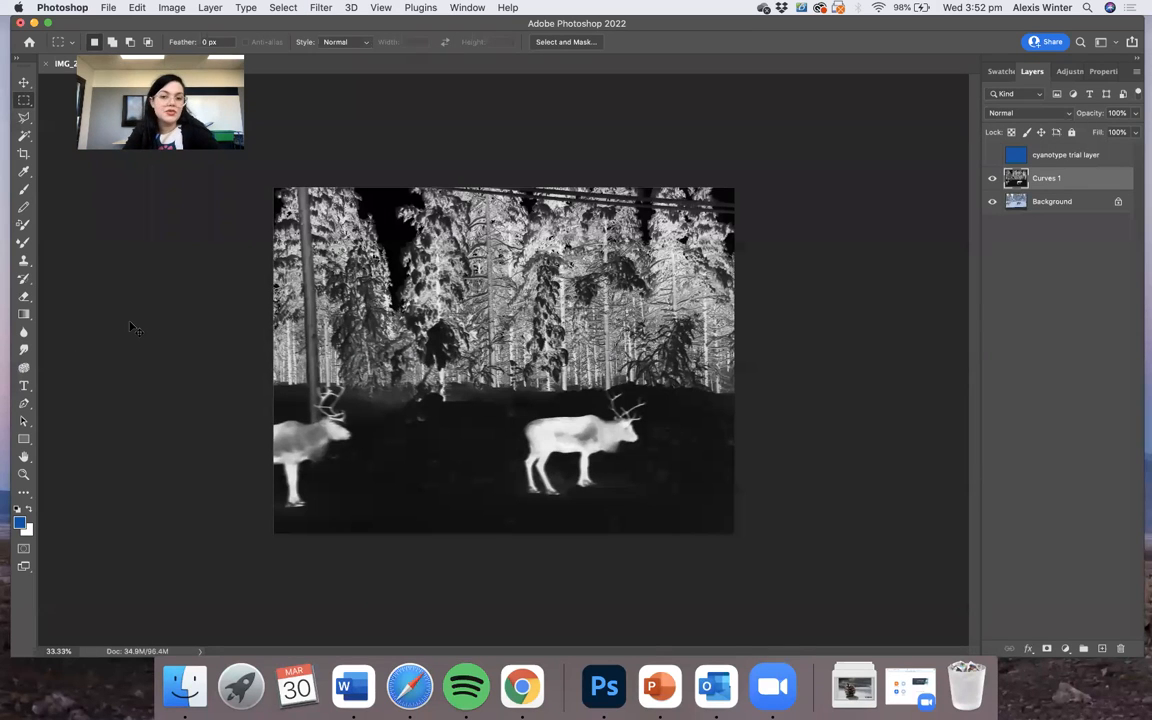
- Undo the colour inversion of Curves 1, and try to invert the image by applying the Inverse selection command to the whole canvas
key(super+z)
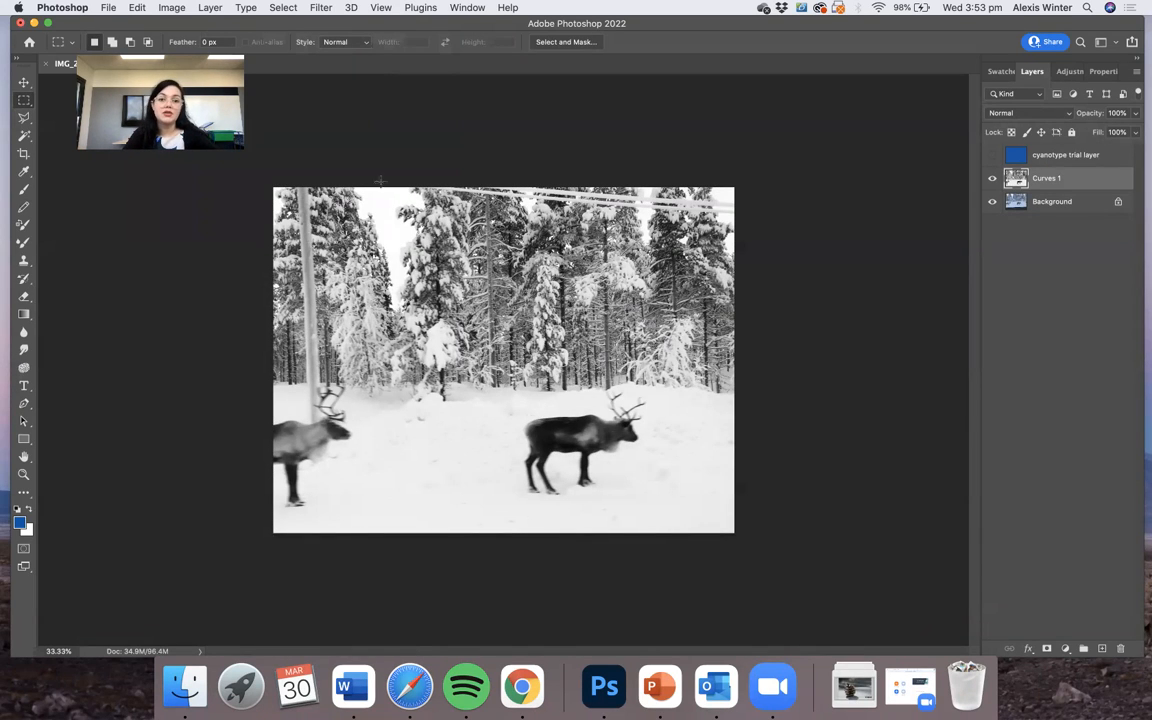
click(275, 7)
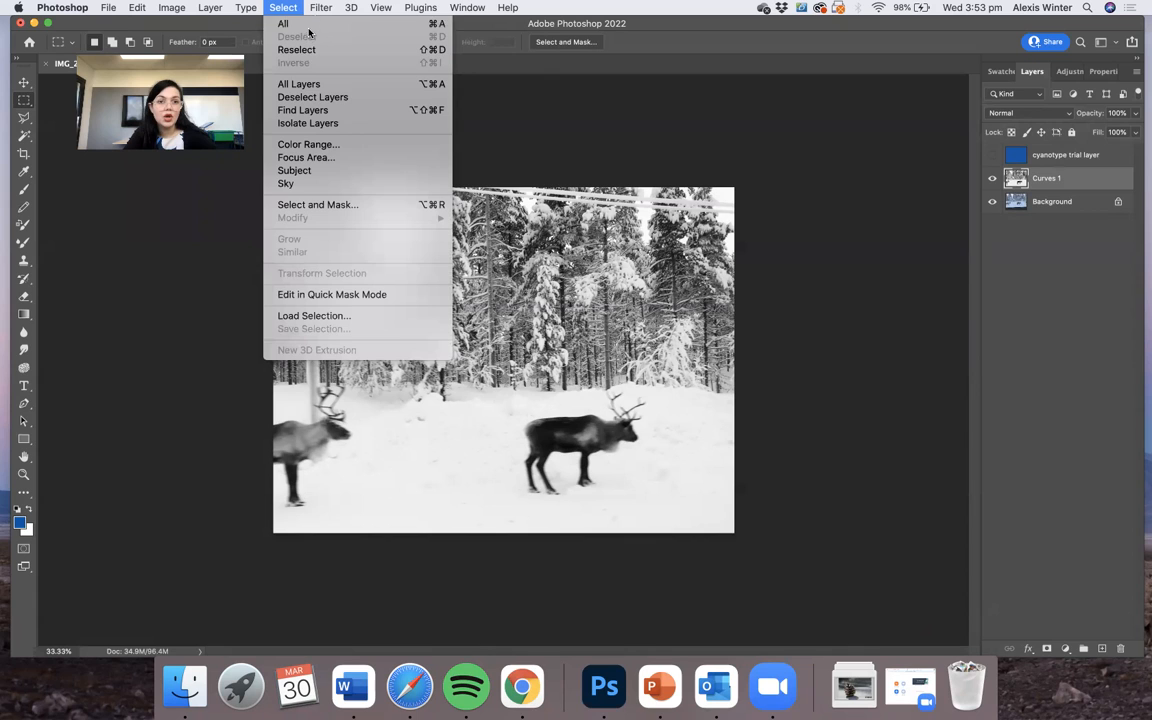
click(313, 23)
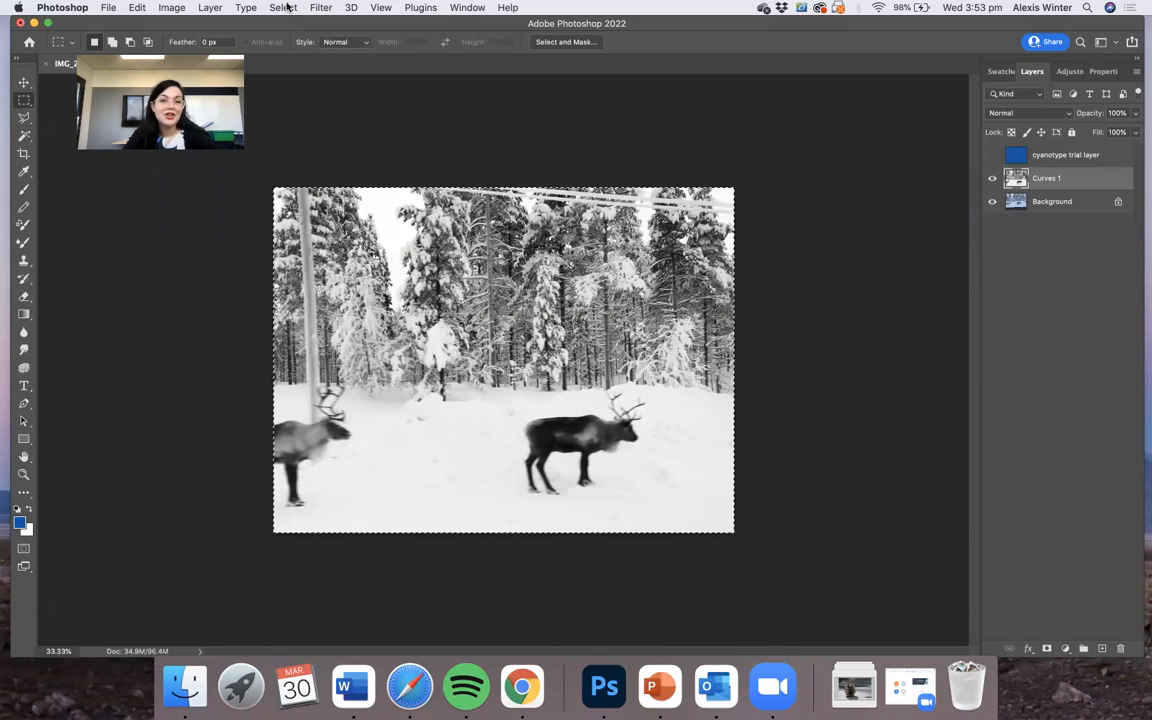
click(287, 7)
click(300, 60)
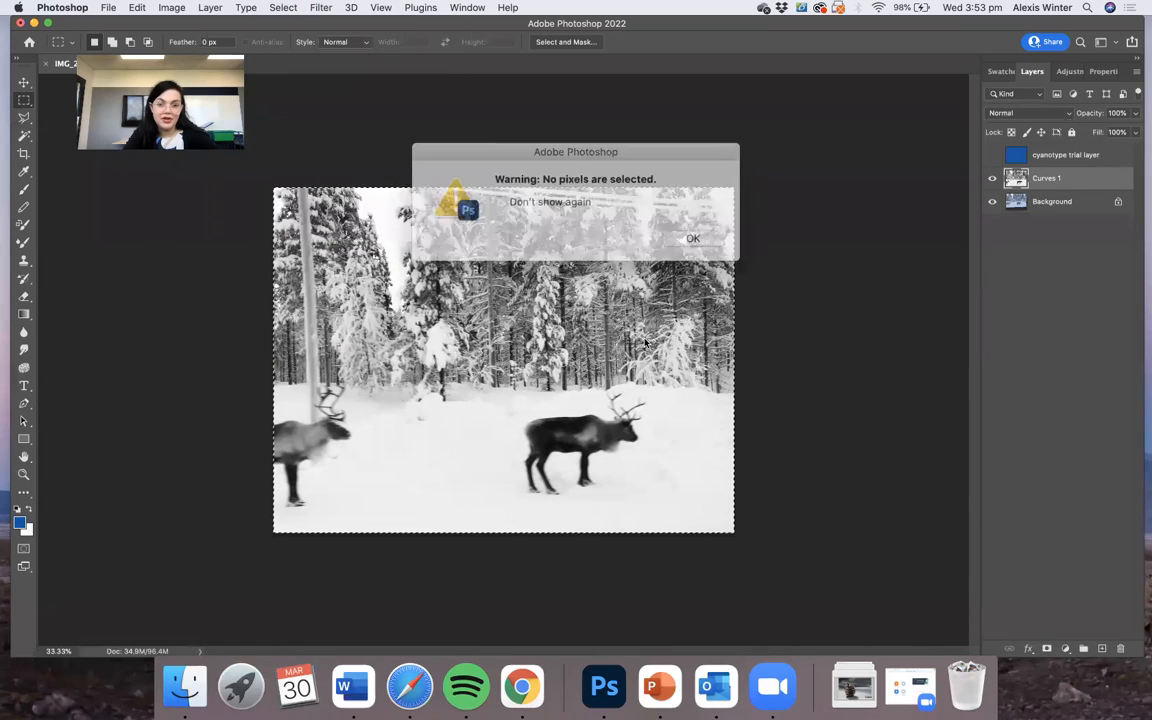
key(Return)
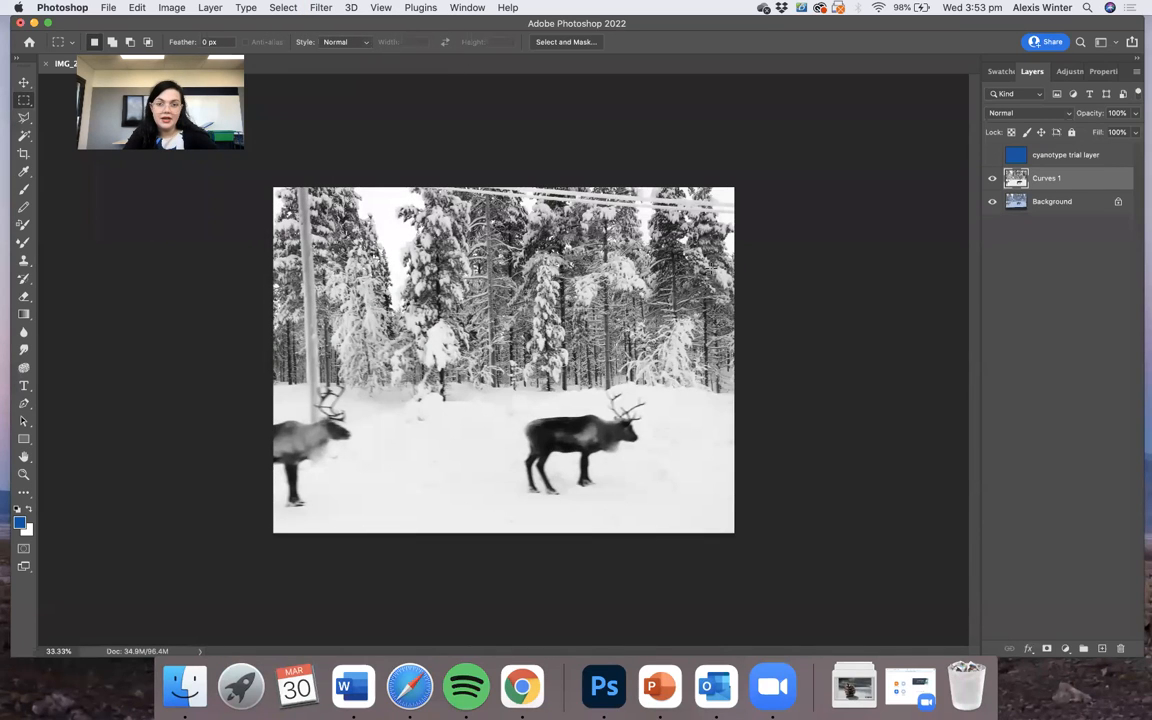
- Select the whole canvas again and retry the Inverse selection command on it
key(super+a)
click(321, 7)
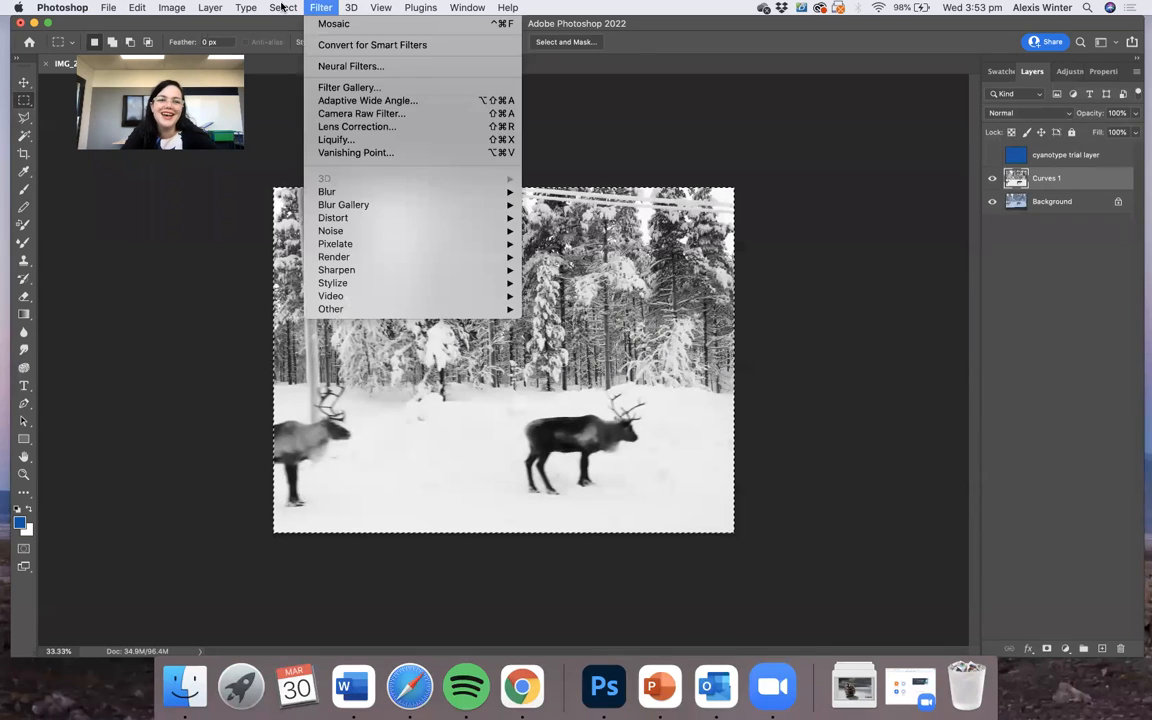
mouse_move(283, 7)
click(266, 61)
key(Return)
- Select the whole canvas and invert the colours of the Curves 1 layer to make the reindeer photo a negative
key(super+a)
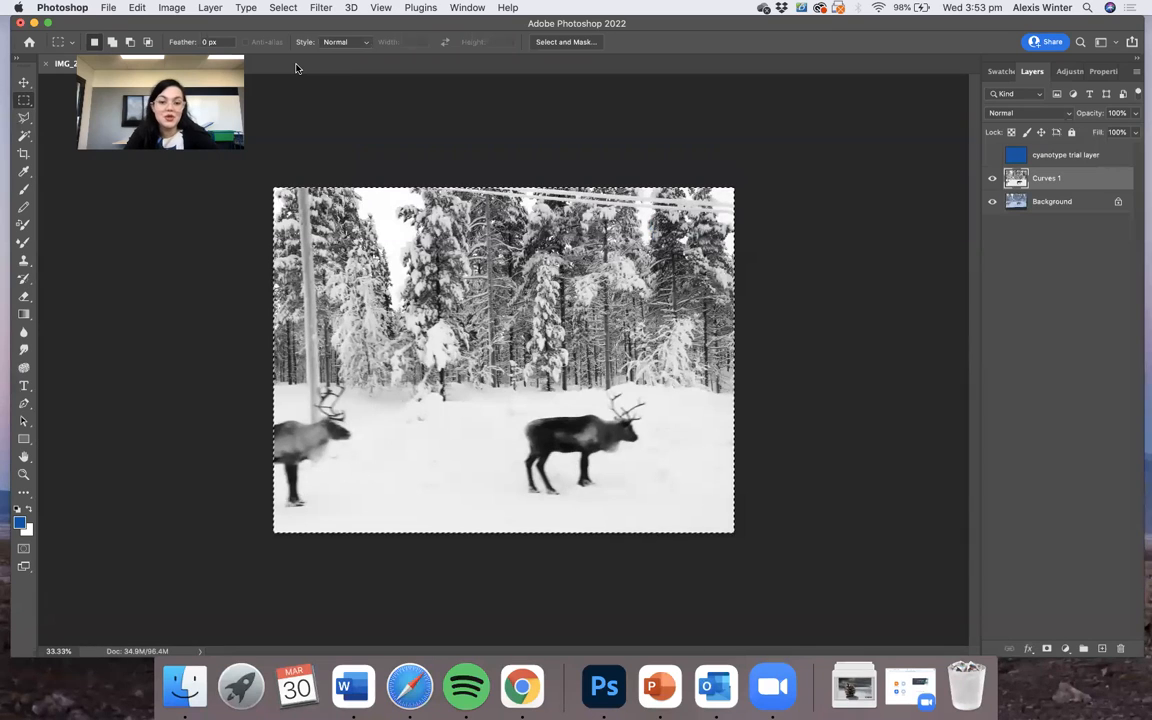
key(super+i)
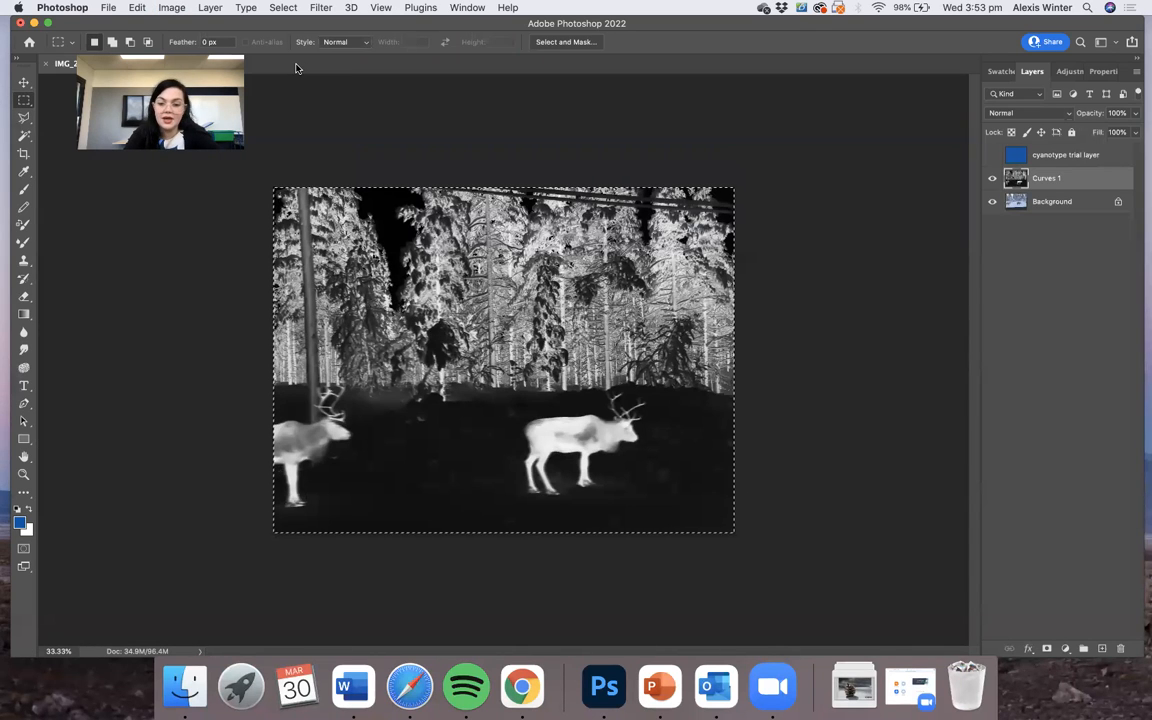